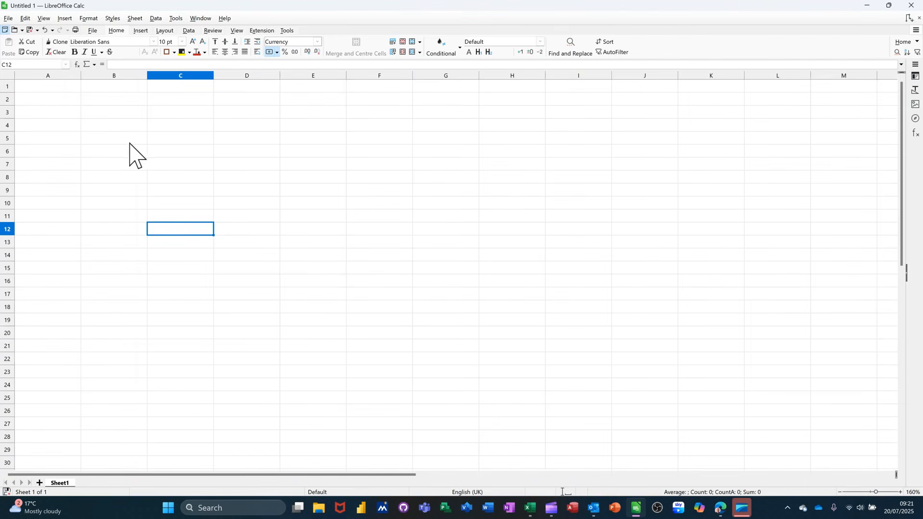
- Enter the labels Income, Sales, Rent and Total in cells A2 to A5
left_click(41, 101)
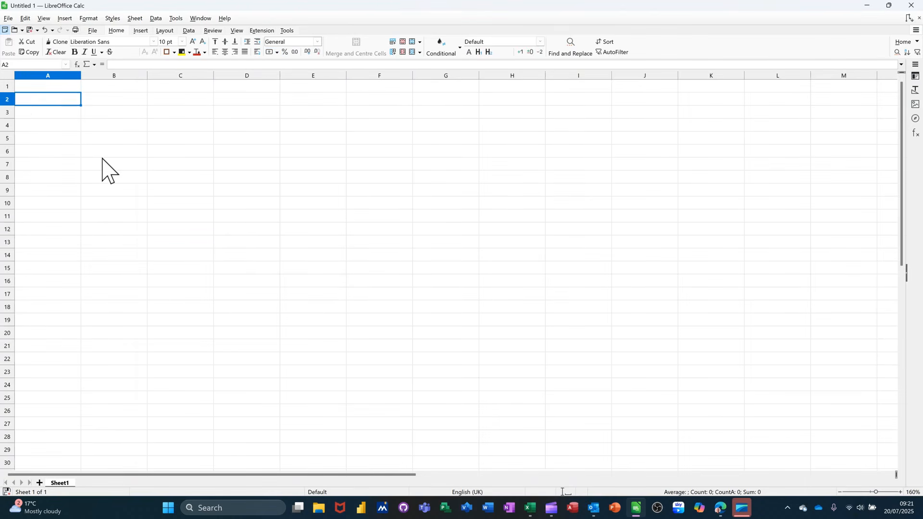
type("Income")
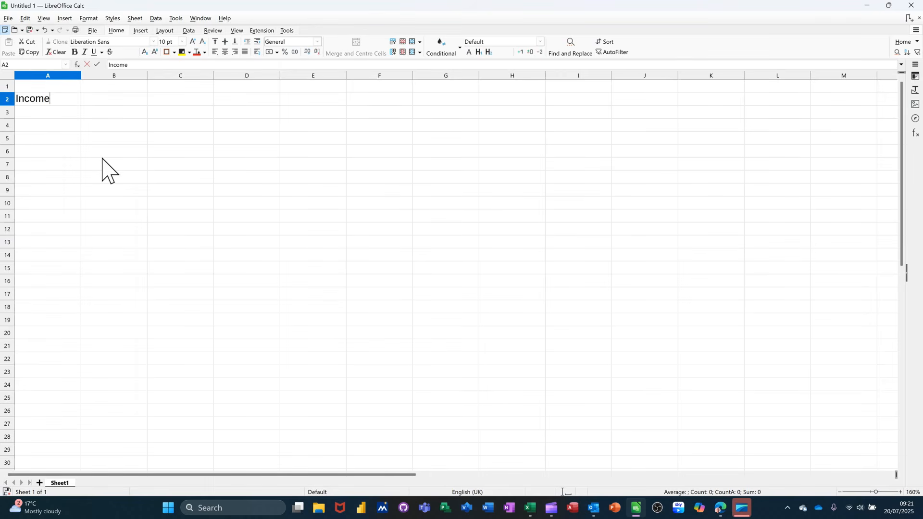
key("Return")
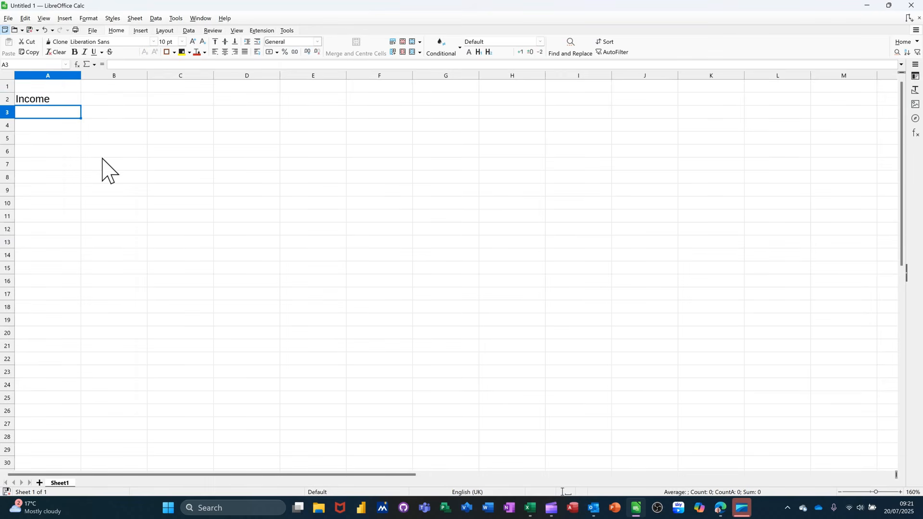
type("Sa")
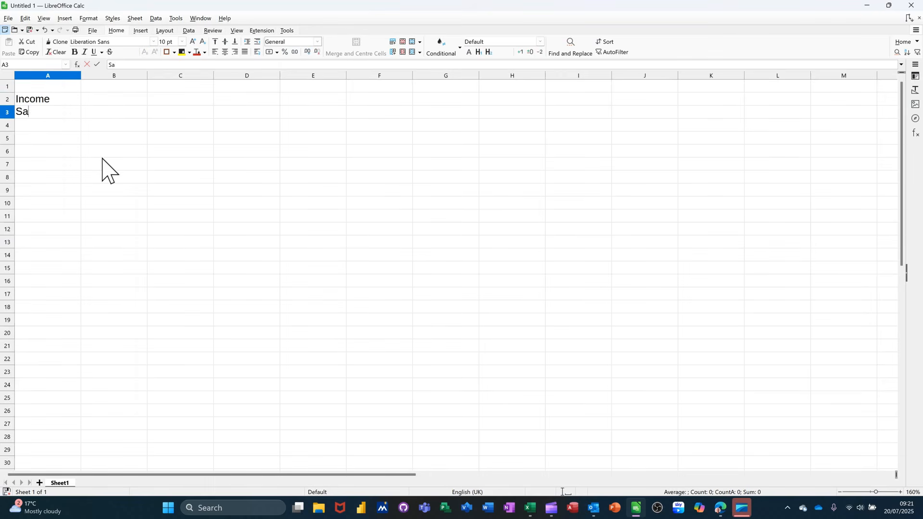
type("les")
key("Return")
type("R")
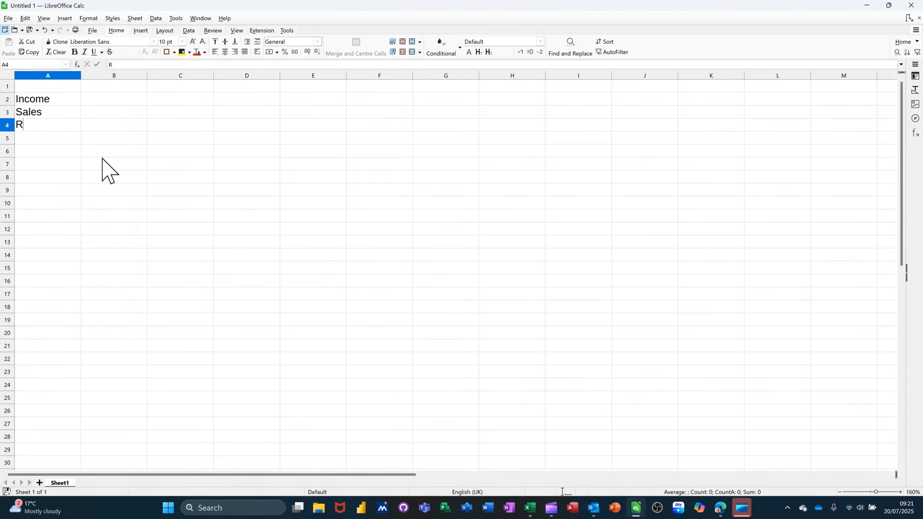
type("ent")
key("Return")
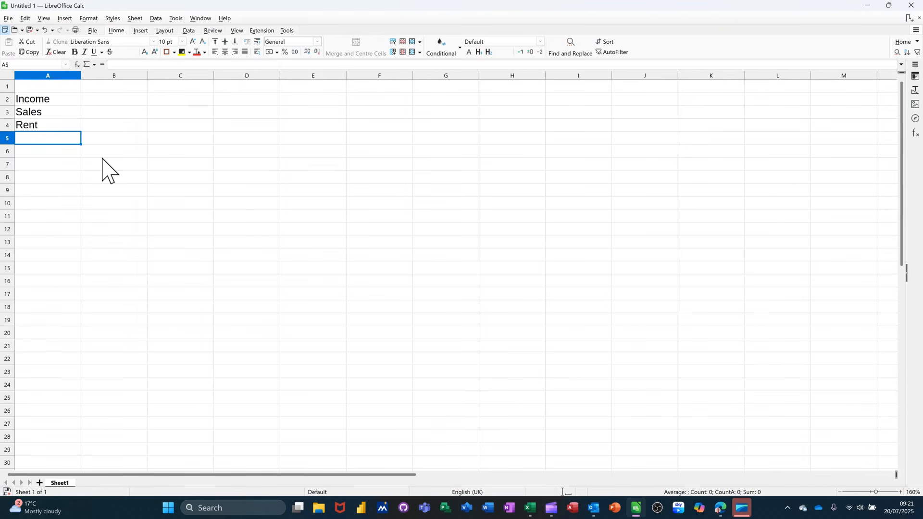
type("To")
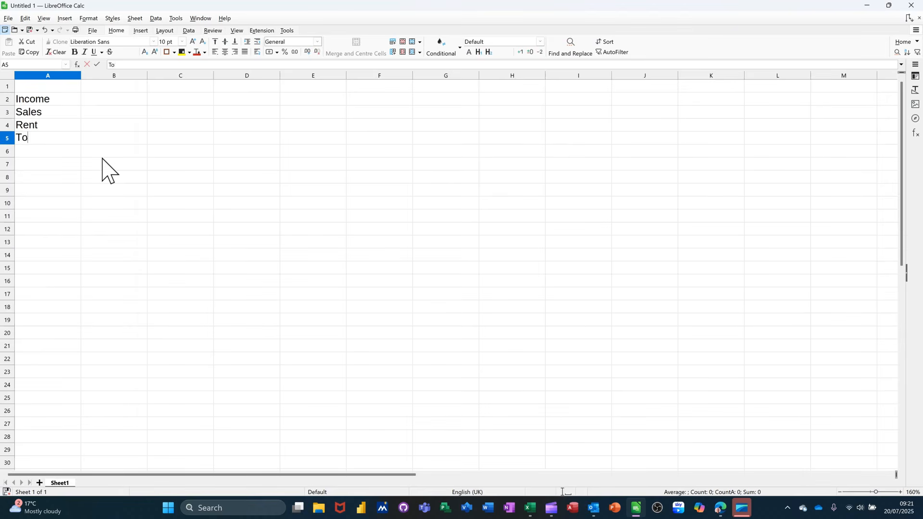
type("tal")
- Enter 1000 for Sales and 500 for Rent in currency format, and add a SUM of B3:B4 in the Total row
left_click(106, 115)
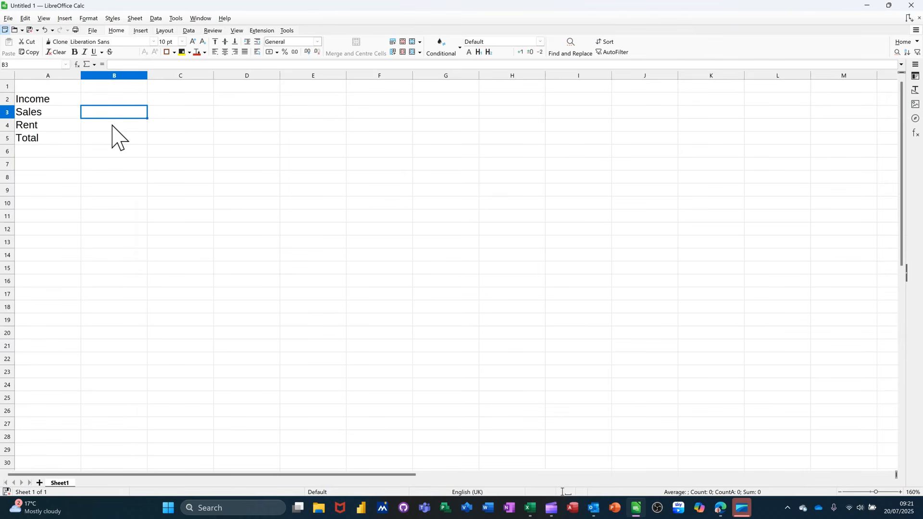
key("ctrl+shift+4")
type("1000")
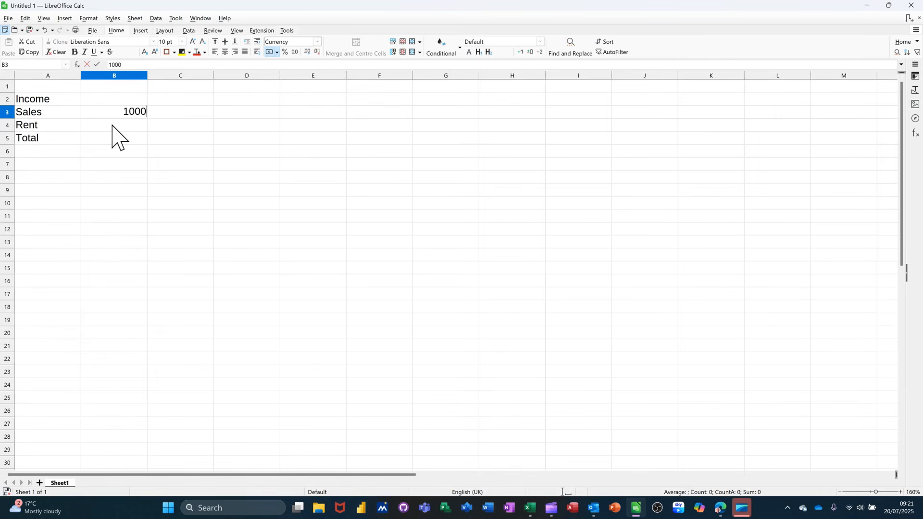
key("Return")
type("500")
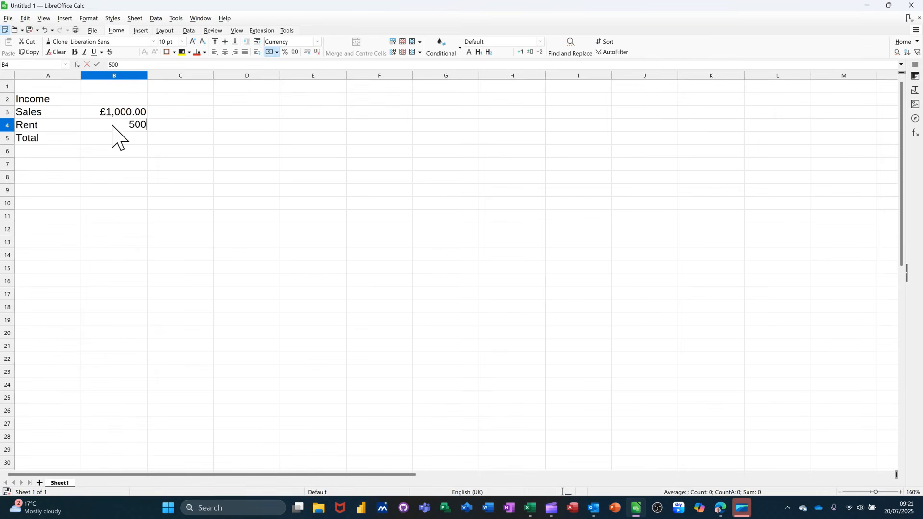
key("Return")
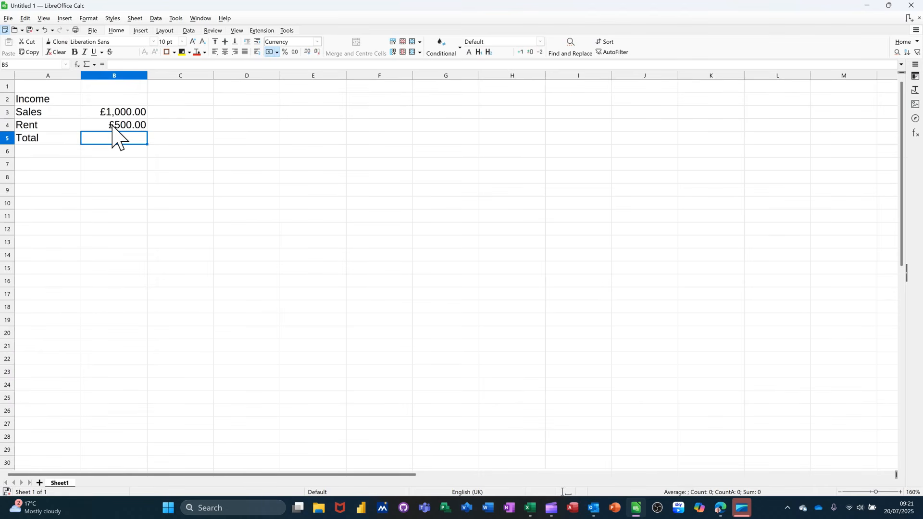
key("alt+equal")
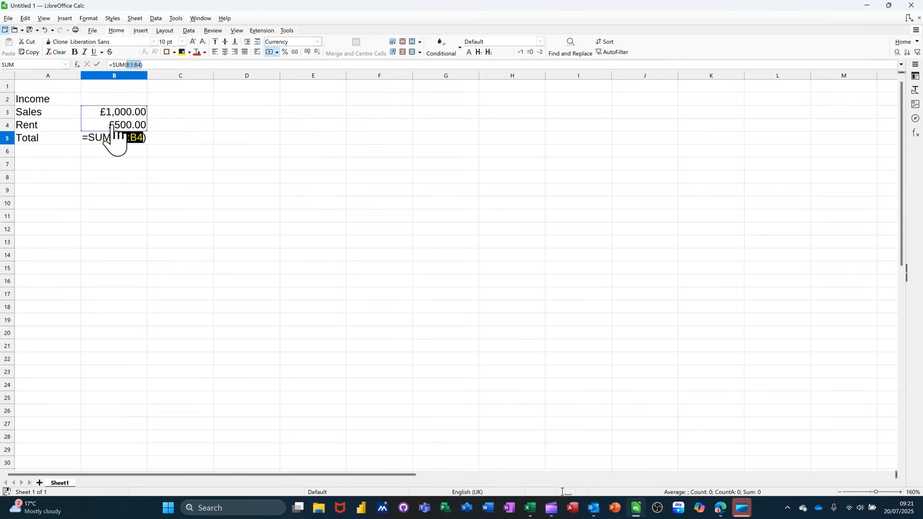
left_click(97, 64)
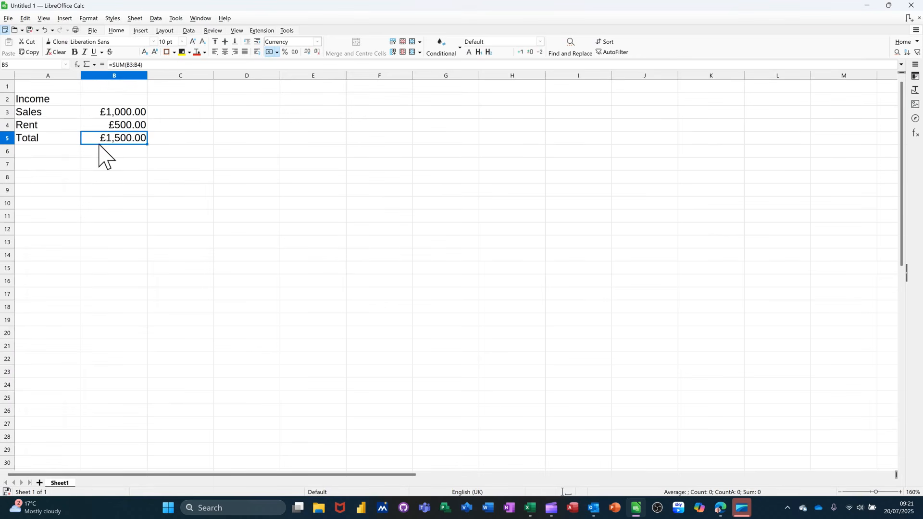
- Format the whole of column B as currency
left_click(115, 76)
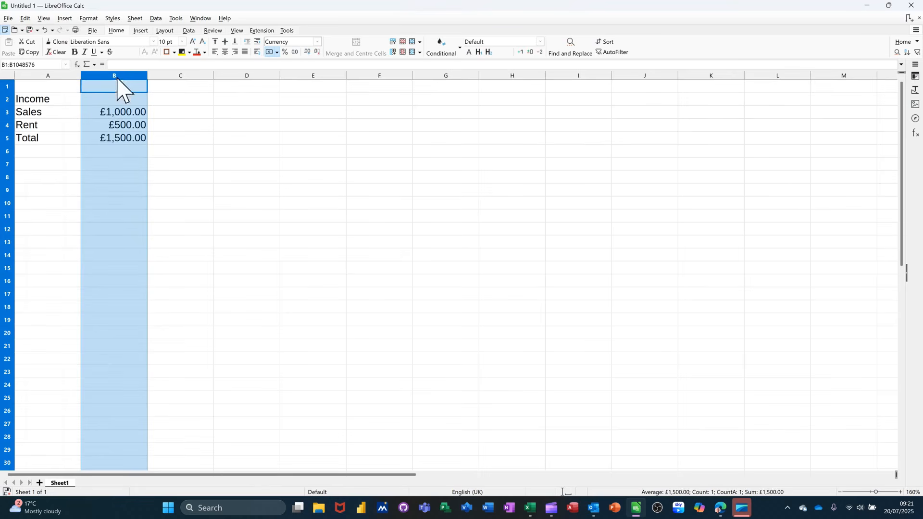
left_click(272, 53)
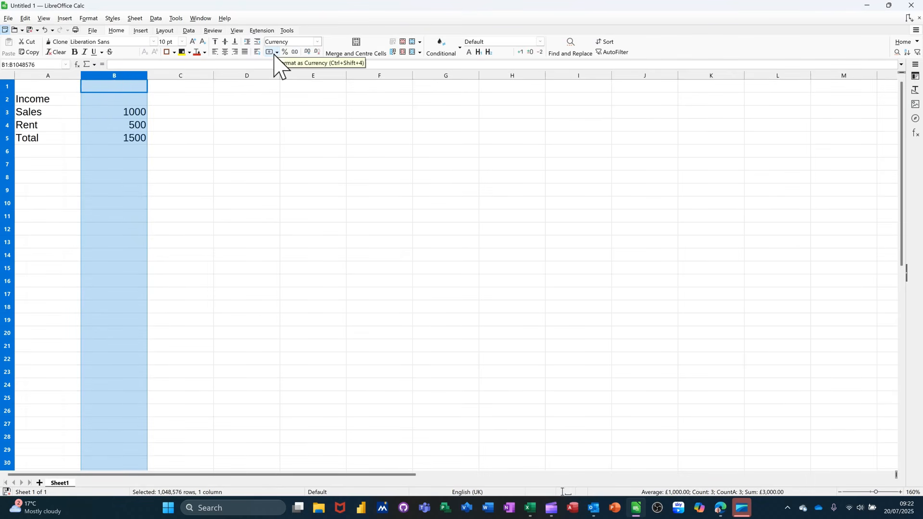
left_click(272, 53)
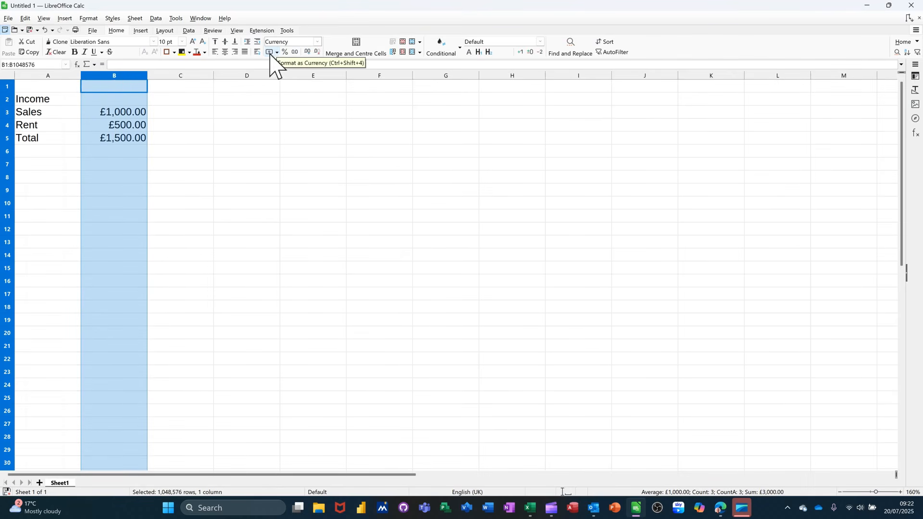
left_click(117, 150)
- Make the Income heading in A2 bold
left_click(48, 165)
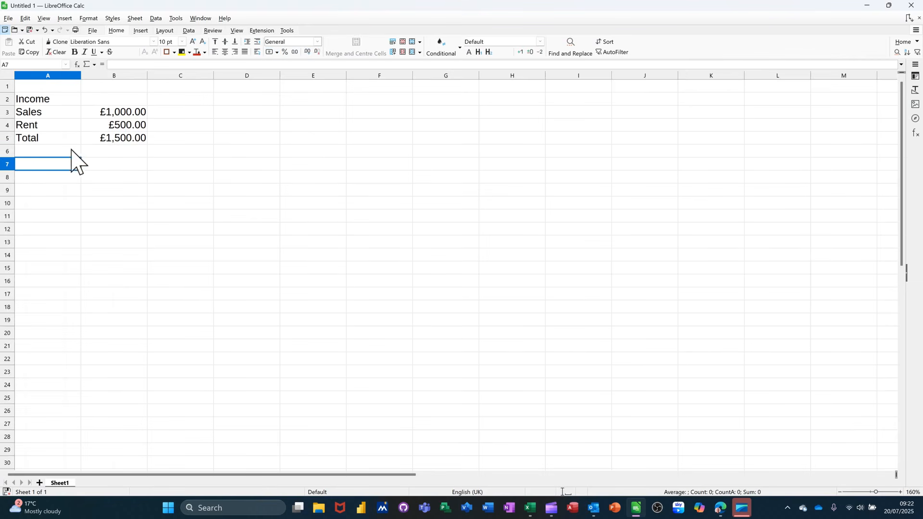
left_click(50, 101)
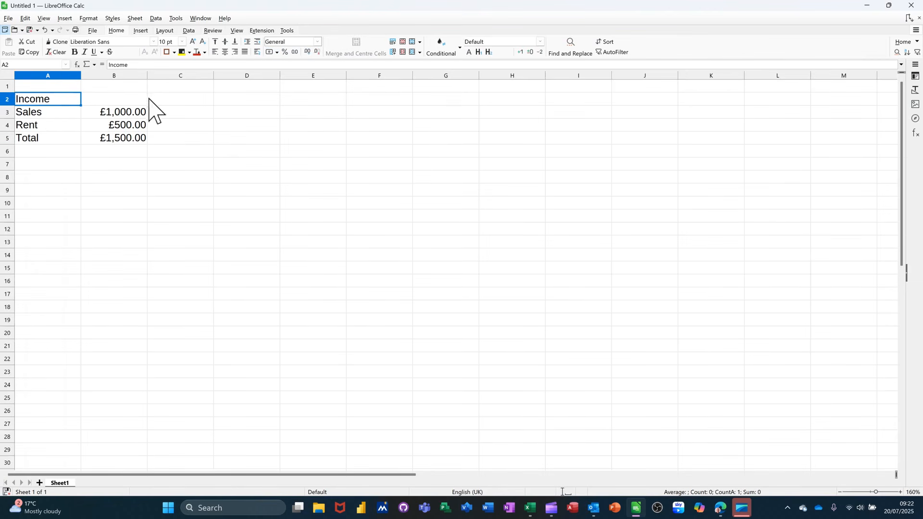
left_click(74, 52)
- Enter the labels Expense, Car, Tax, Gas and Water in cells A7 to A11, and make the Expense heading bold
left_click(47, 164)
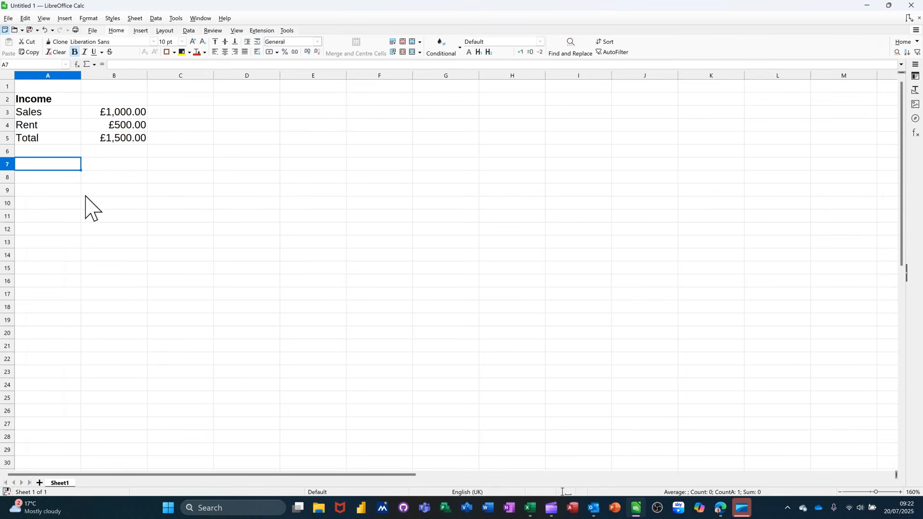
type("E")
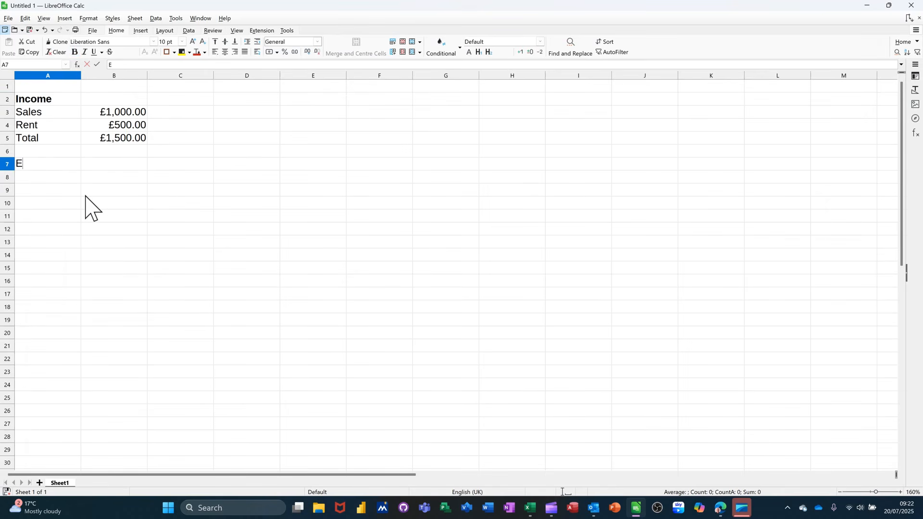
type("xpense")
key("Return")
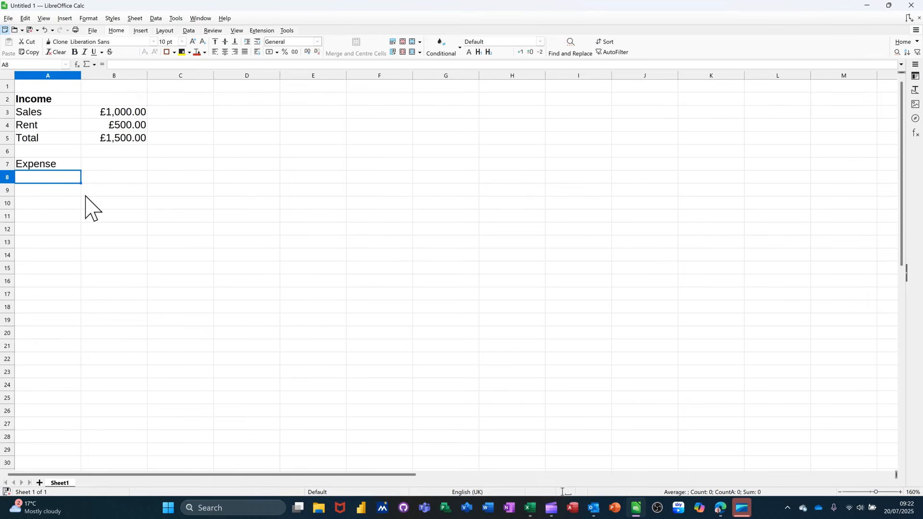
type("Car")
key("Return")
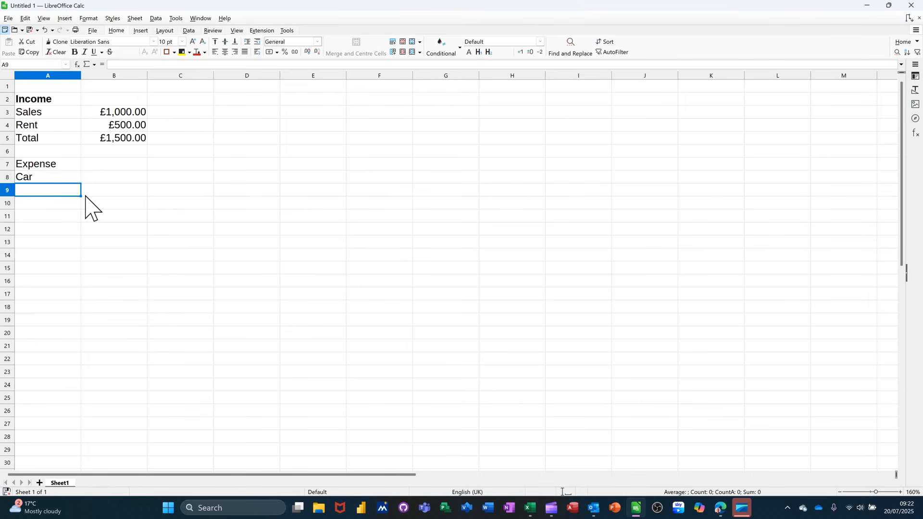
type("Tac")
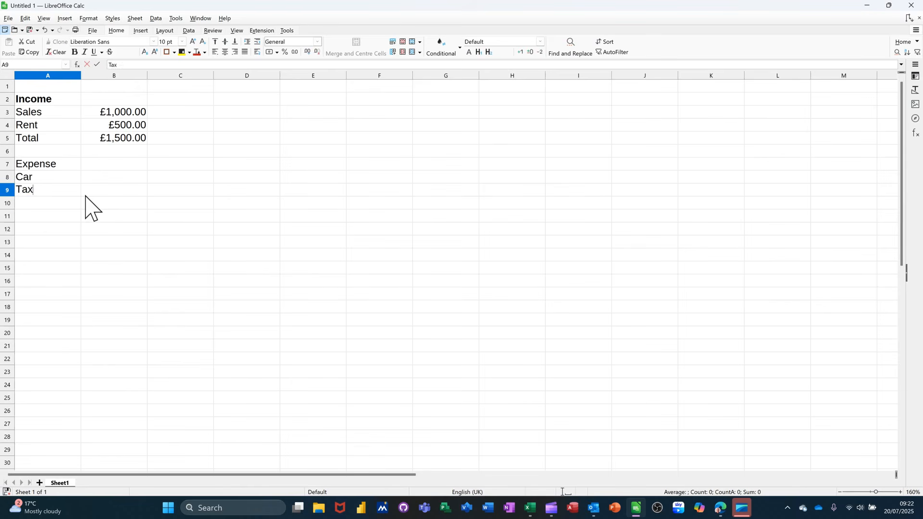
key("Return")
type("Gas")
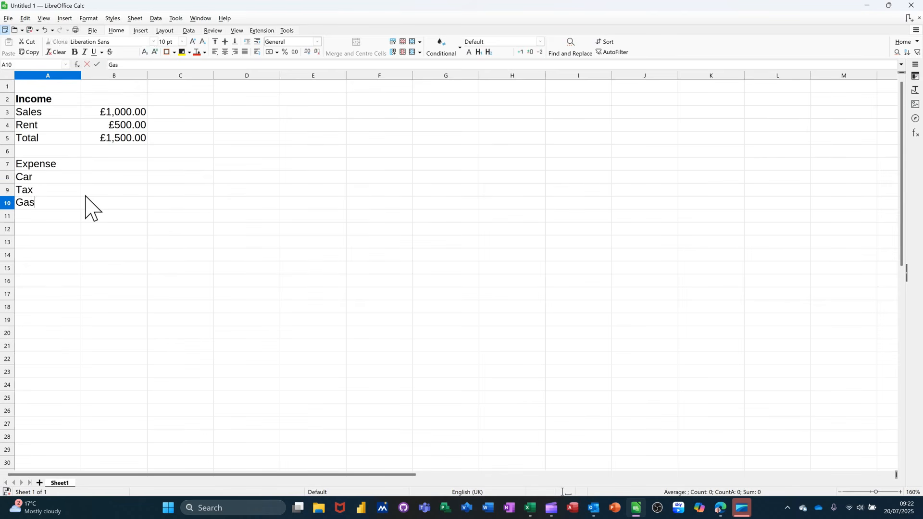
key("Return")
type("Wat")
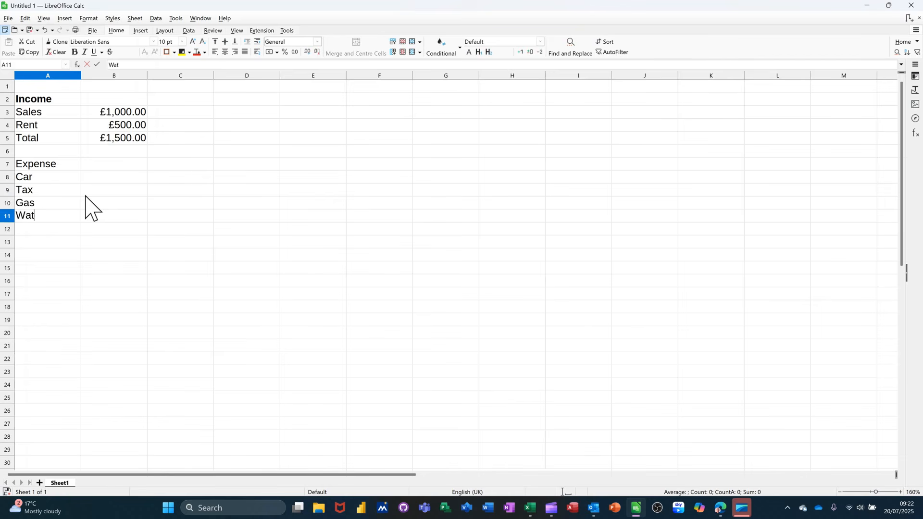
type("er")
key("Return")
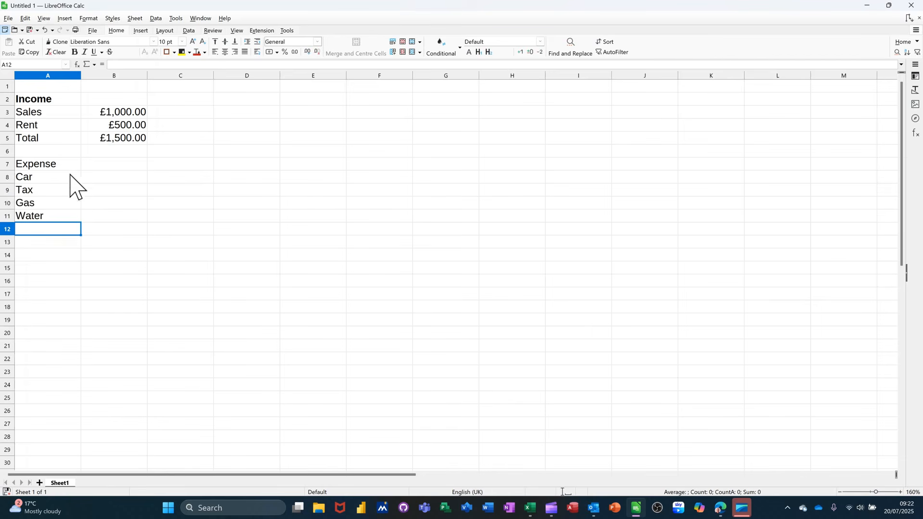
left_click(56, 166)
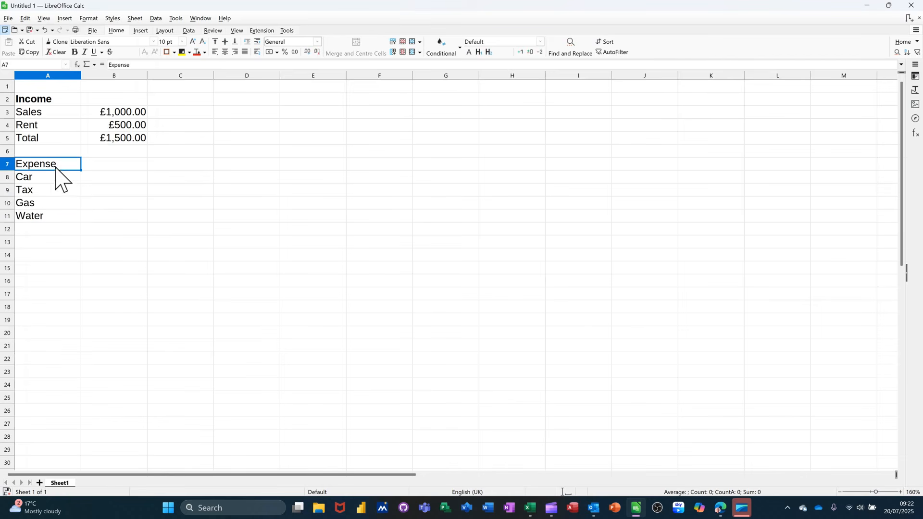
left_click(74, 52)
- Enter the expense amounts in column B: 111 for Car, 222 for Tax, 333 for Gas and 221 for Water
left_click(108, 177)
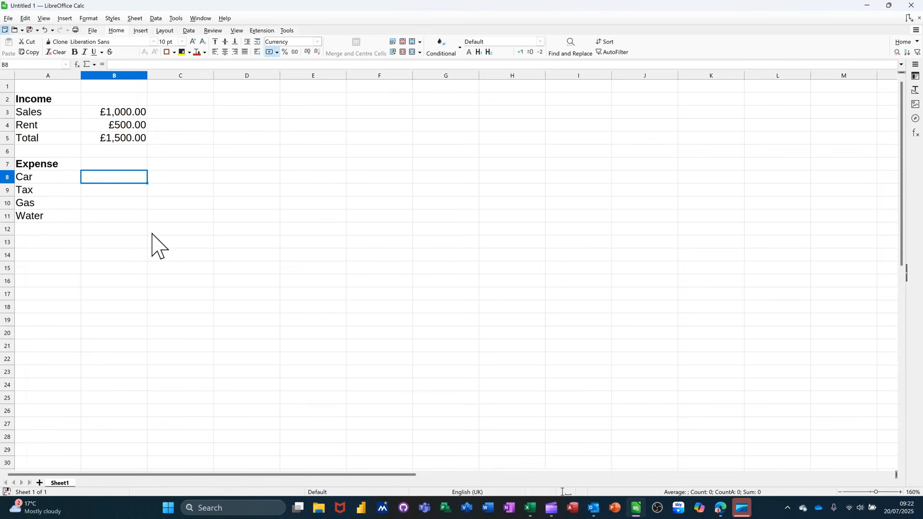
type("111")
key("Return")
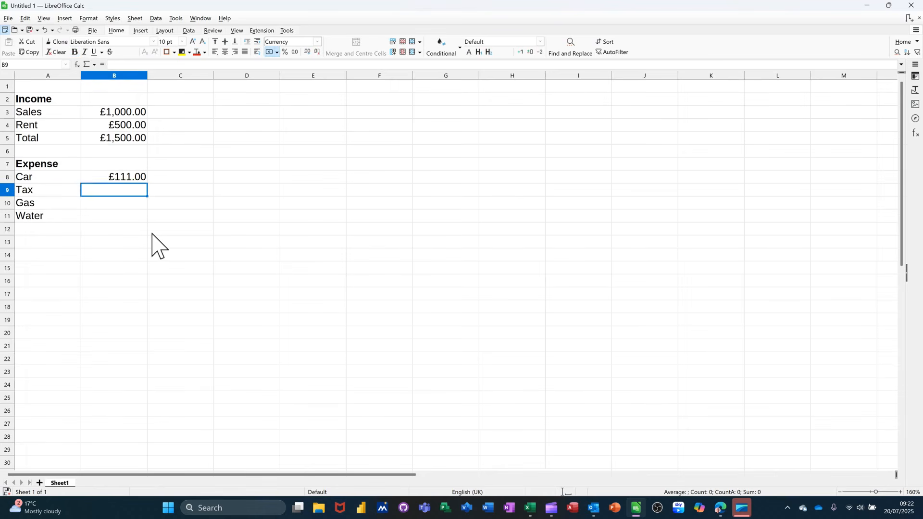
type("22.")
key("Return")
type("333")
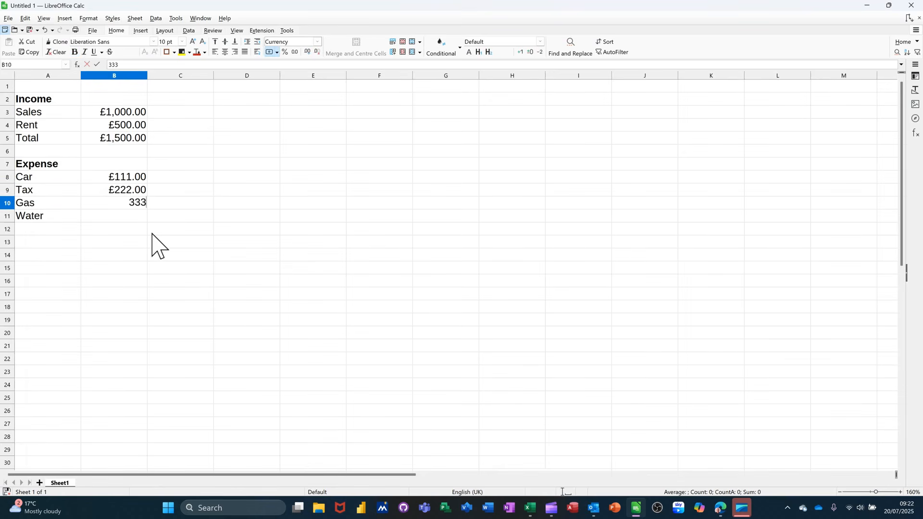
key("Return")
type("221")
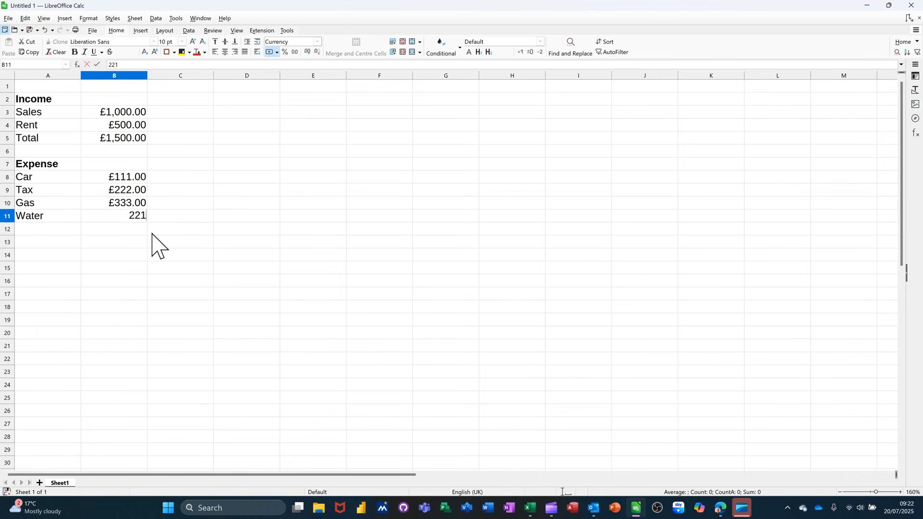
key("Return")
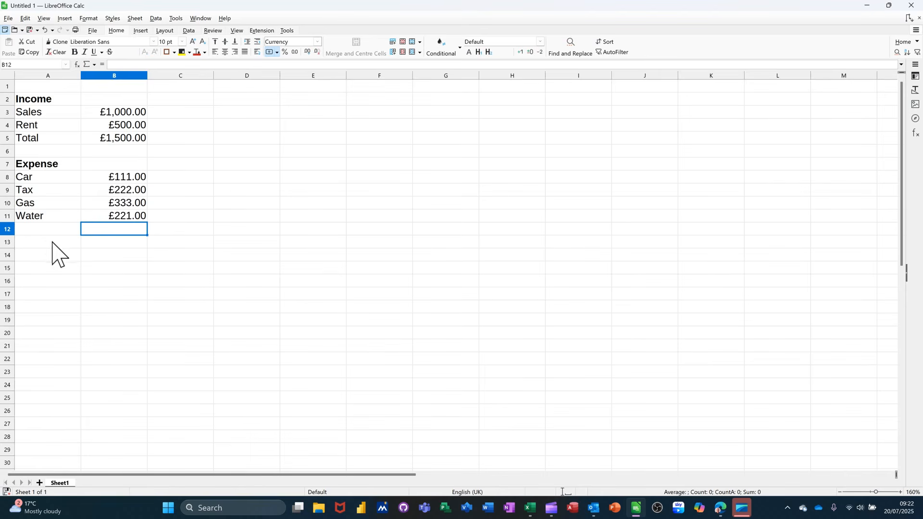
- Add a bold Total label in A12 below the expense items
key("Left")
type("Tot")
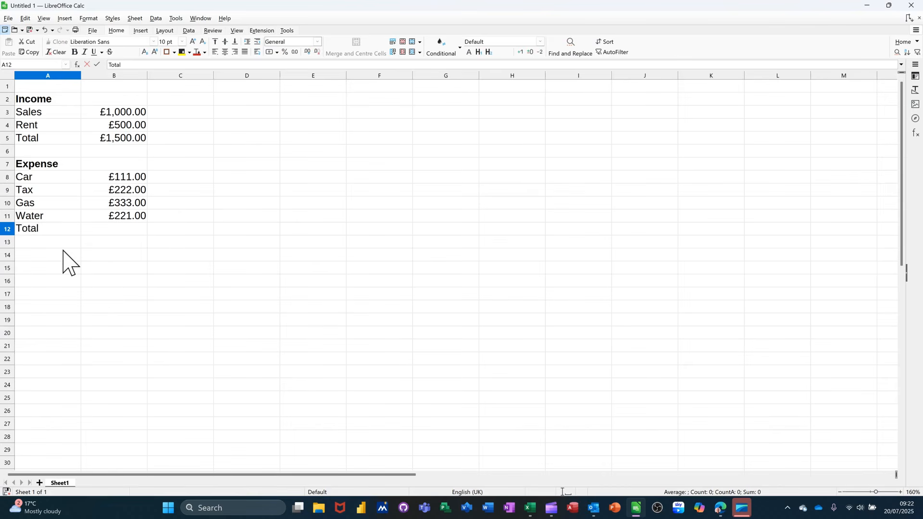
key("Return")
key("Up")
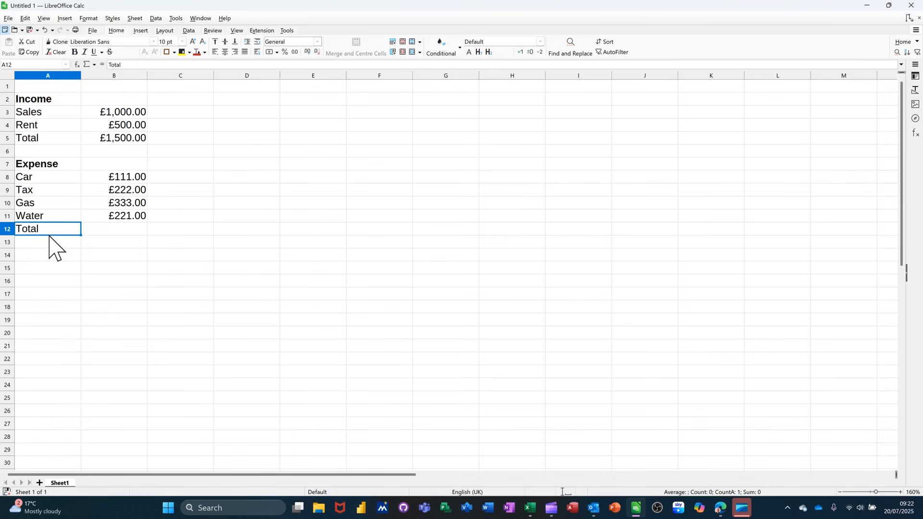
key("ctrl+b")
- Total the expense amounts in B12 with a SUM of B8:B11
left_click(120, 230)
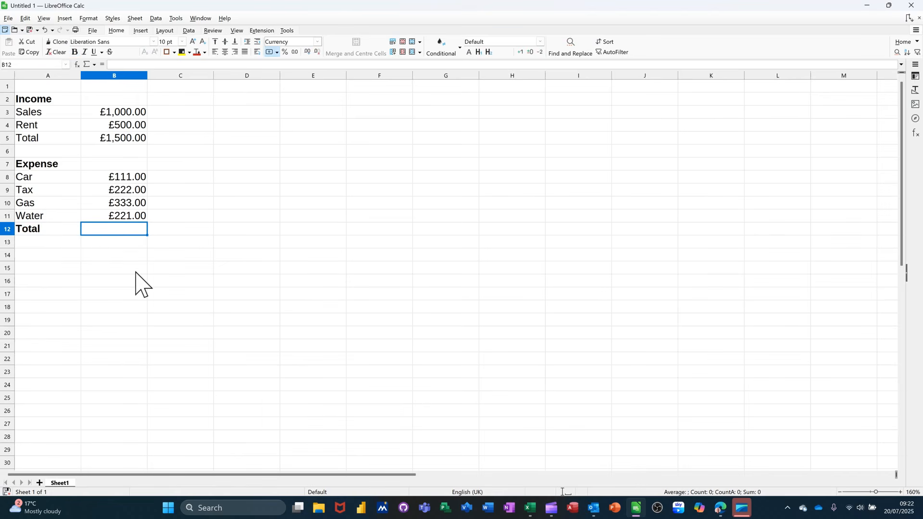
key("alt+equal")
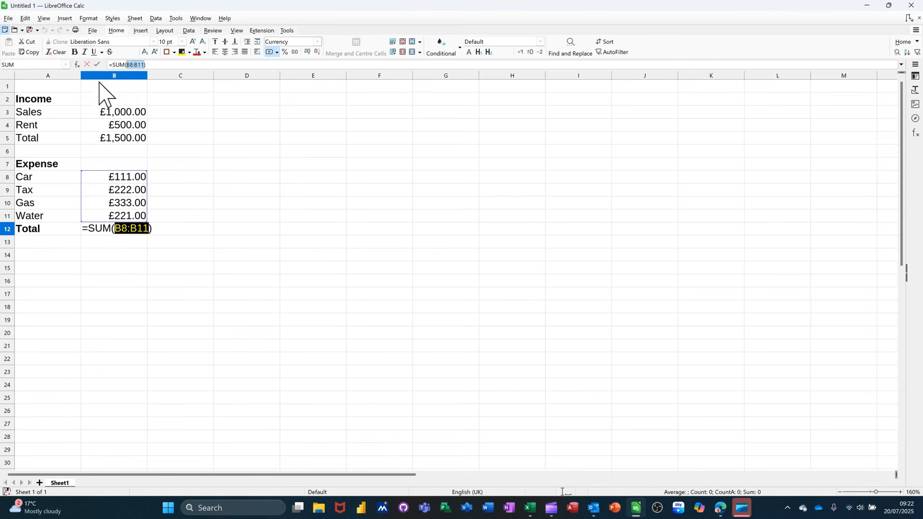
left_click(97, 65)
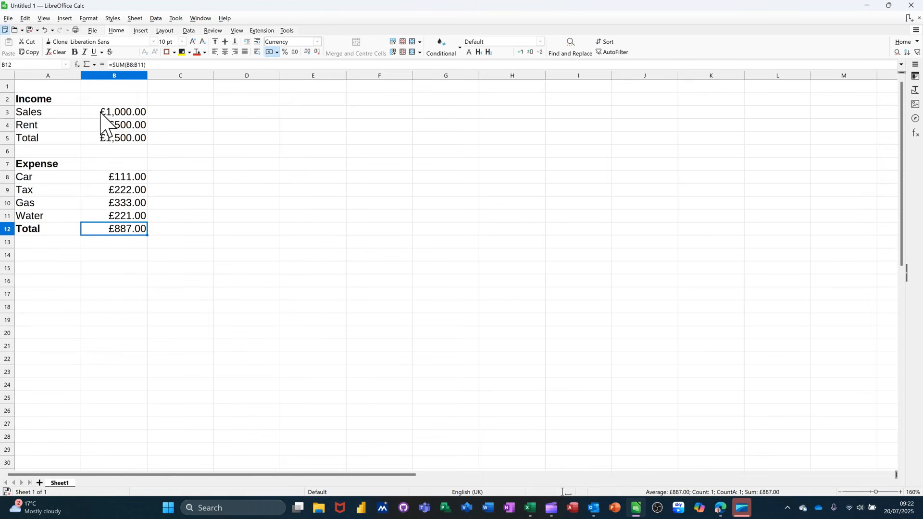
- Add a Balance label in A14 and calculate income total minus expense total in B14 with =B5-B12
left_click(55, 260)
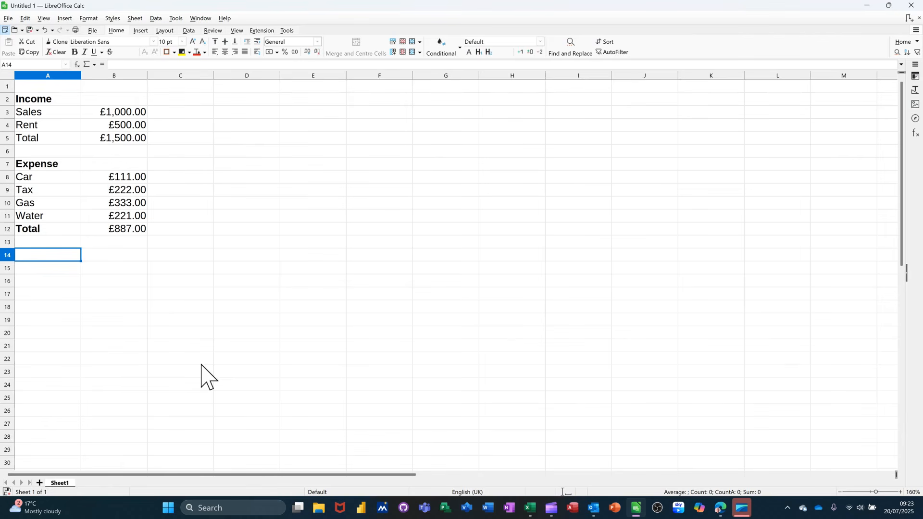
type("Balance")
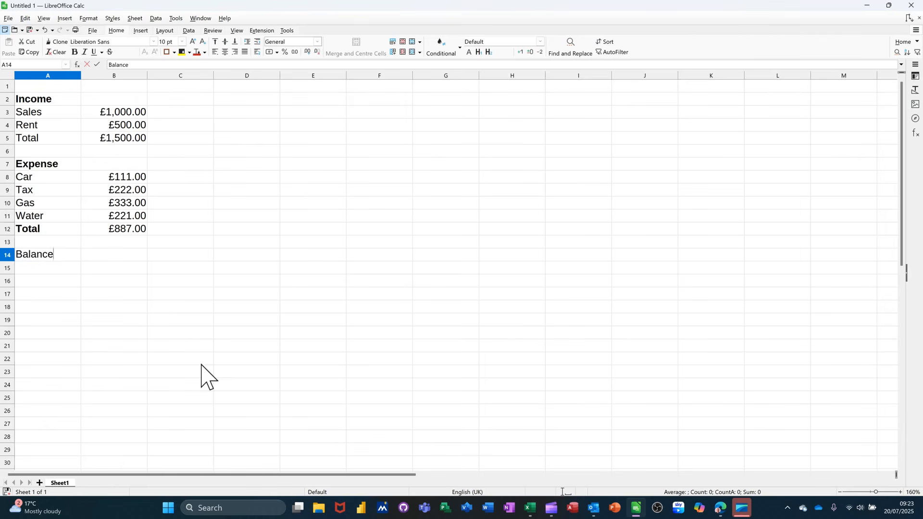
key("Tab")
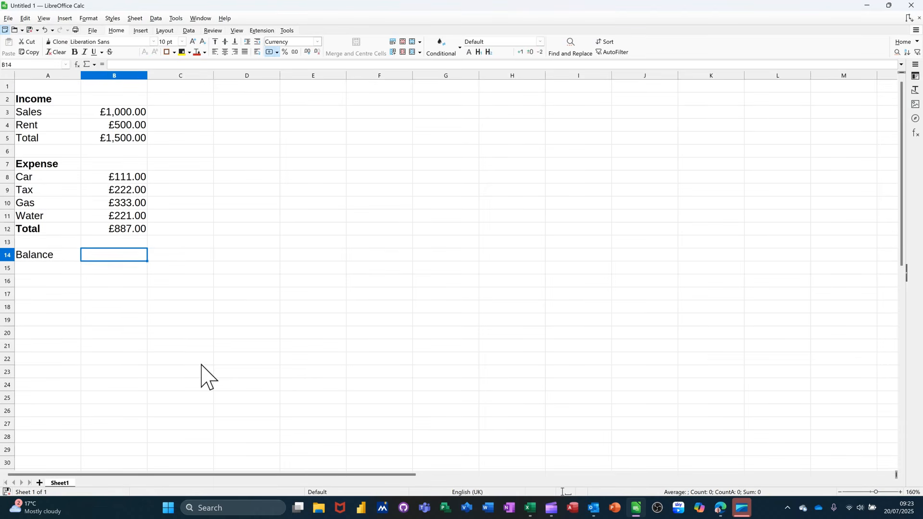
type("=")
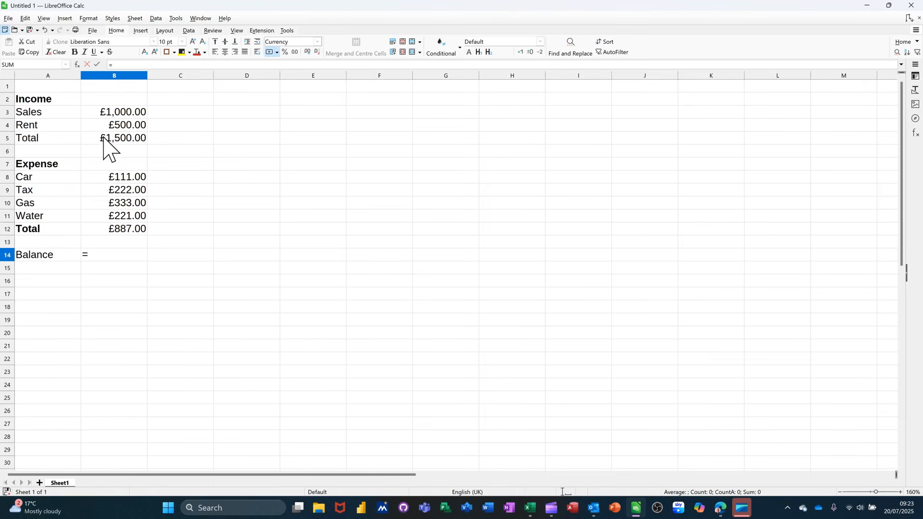
left_click(104, 139)
type("-")
left_click(103, 229)
left_click(97, 64)
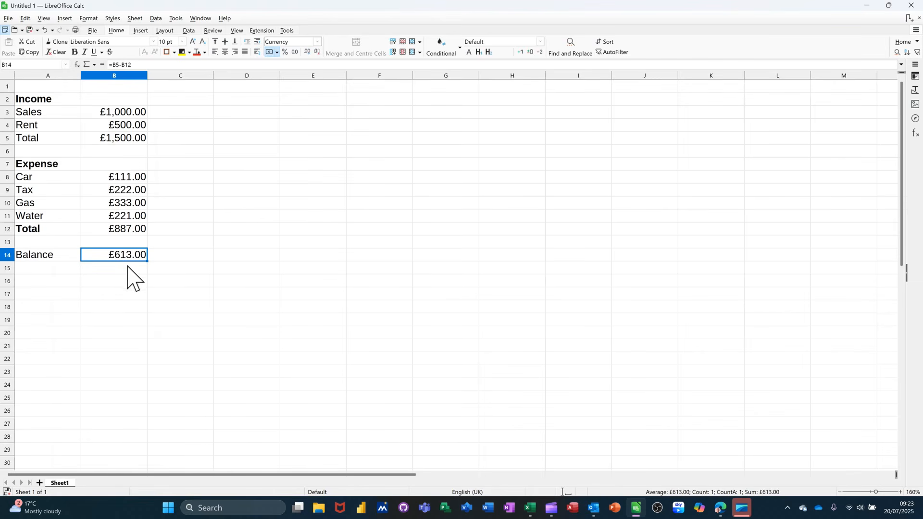
- Add the label B/F in A15 with the amount 0 in B15, and the label C/F in A16
left_click(57, 269)
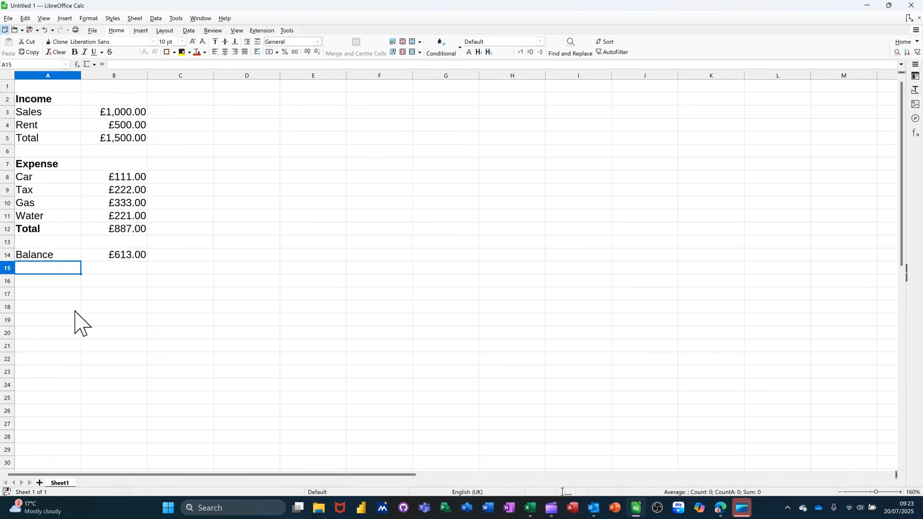
type("B/F")
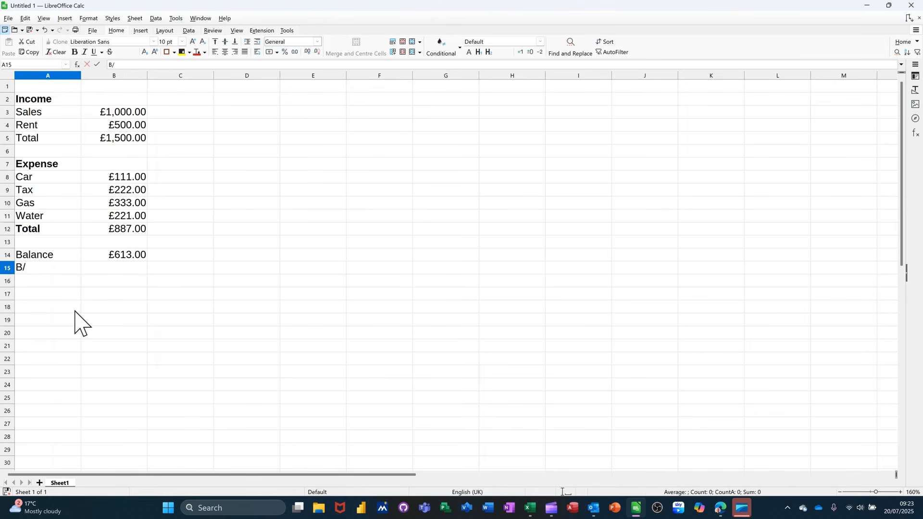
left_click(121, 272)
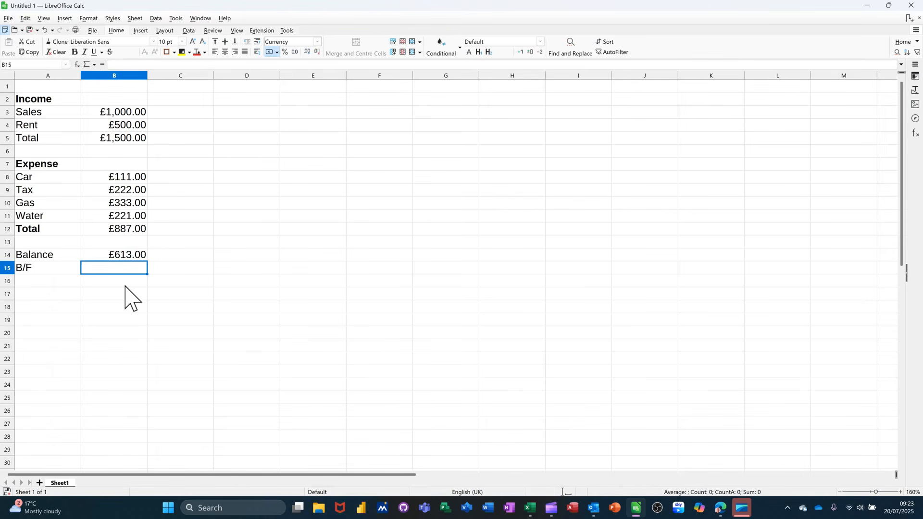
type("0")
left_click(33, 284)
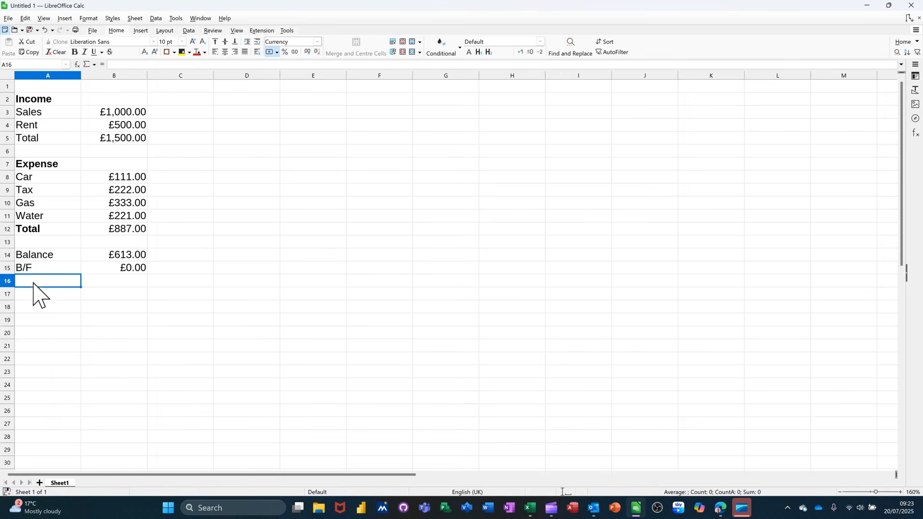
type("C")
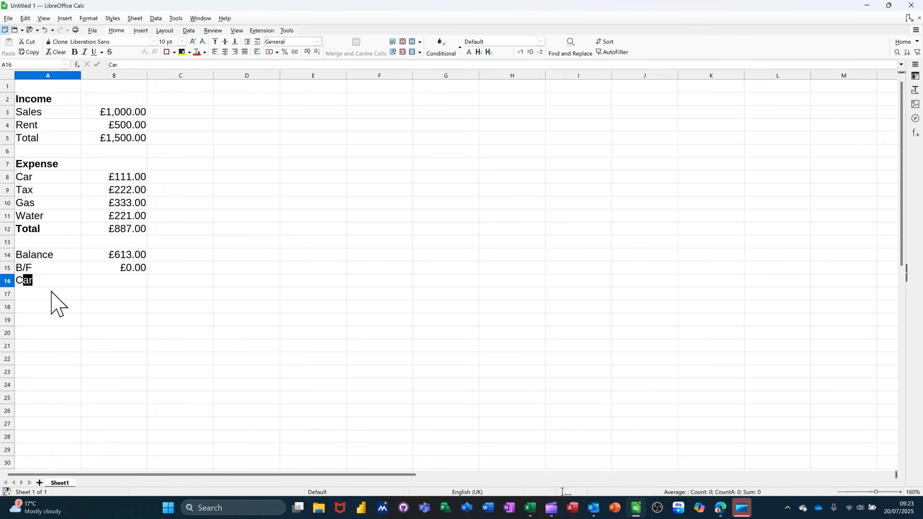
type("/F")
- Enter Jan as the heading in B1 and fill the month series across to Apr in E1
left_click(129, 88)
key("ctrl+shift+4")
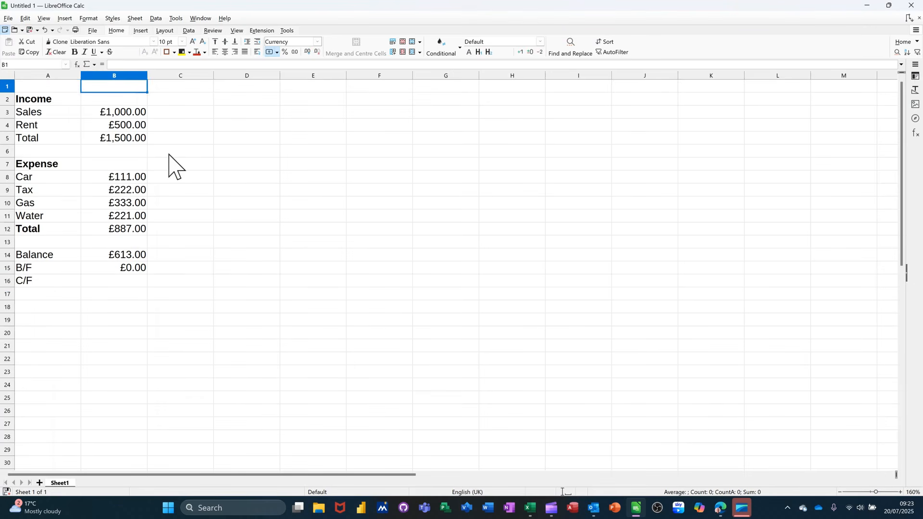
type("Jan")
left_click(179, 152)
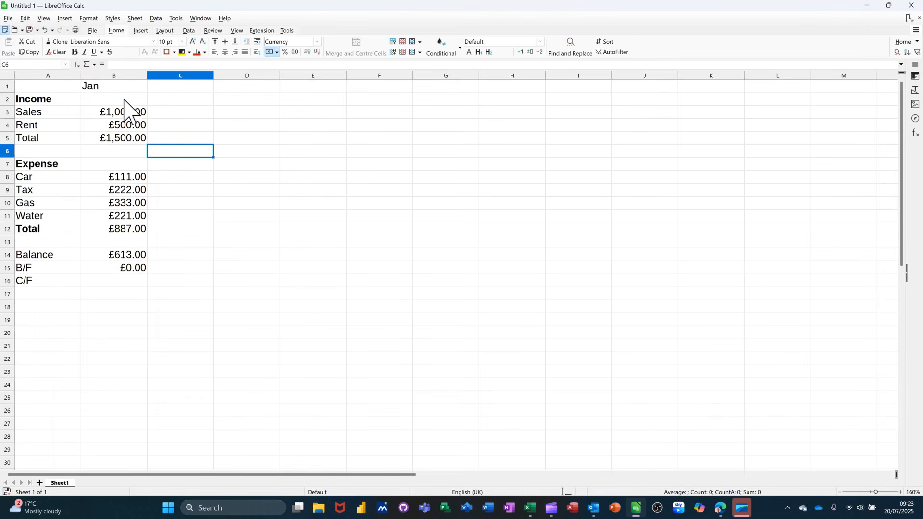
left_click(121, 87)
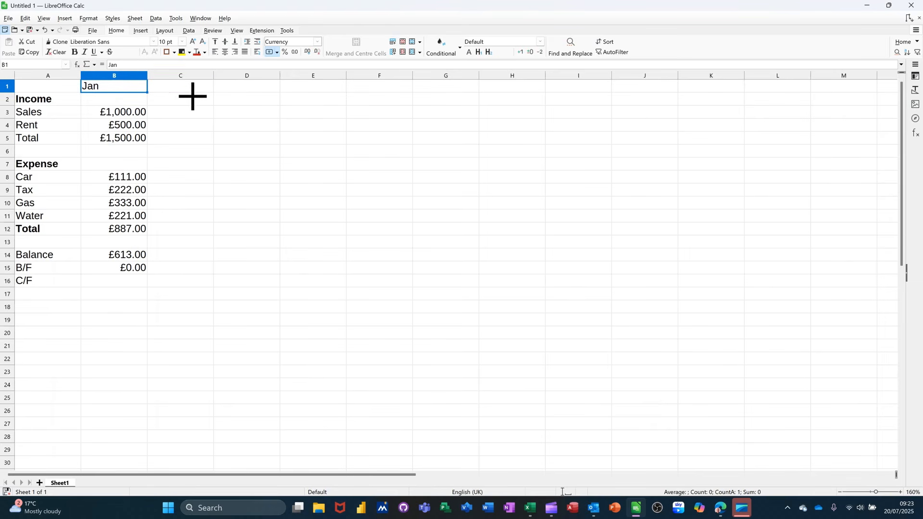
left_click_drag(192, 96, 323, 94)
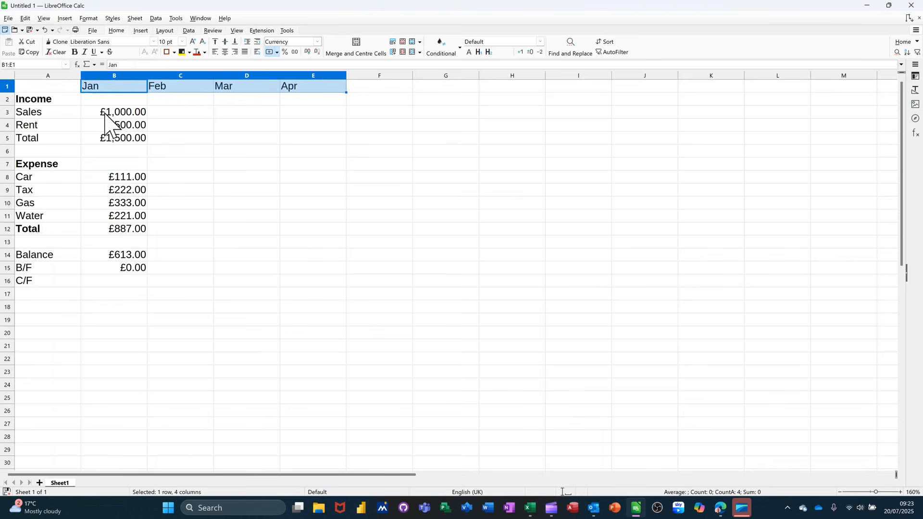
- Fill the January income figures and total across to April, and set Sales to 2222 for Feb, 1 for Mar and 322 for Apr
left_click_drag(105, 115, 321, 147)
left_click(190, 113)
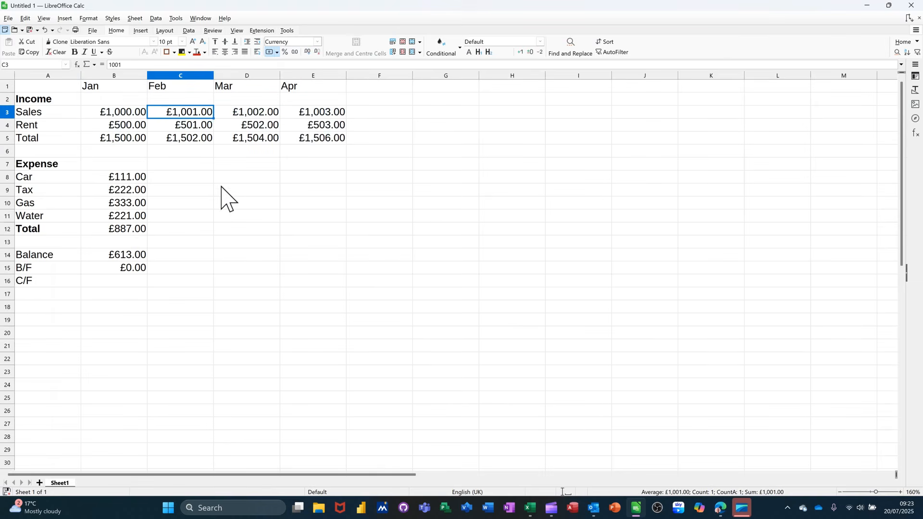
type("2222")
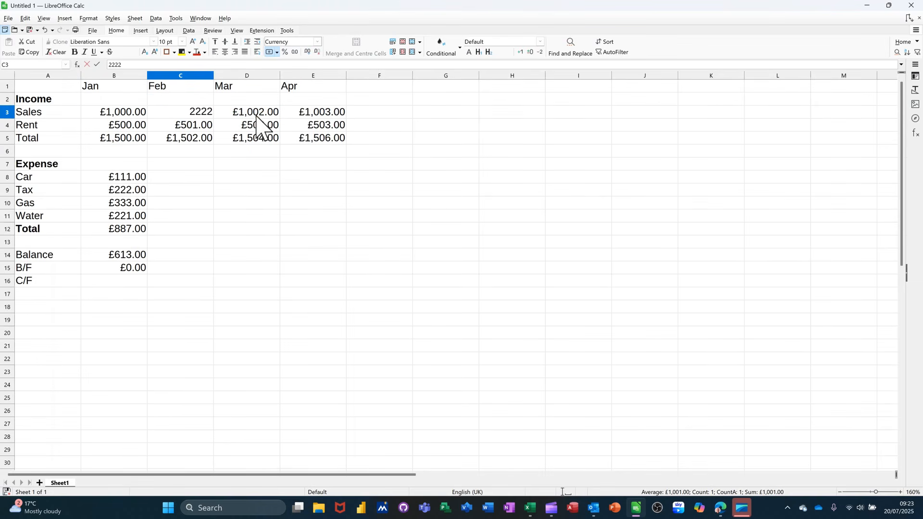
key("Return")
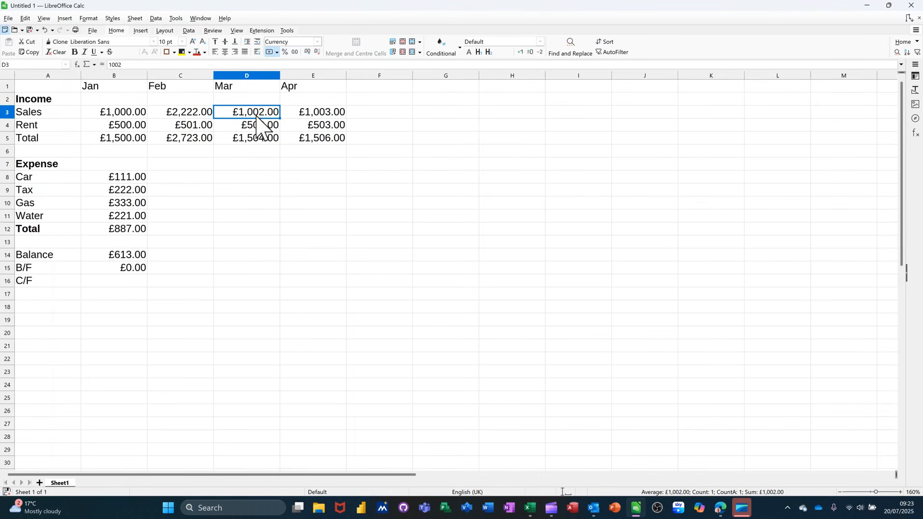
type("1")
left_click(259, 166)
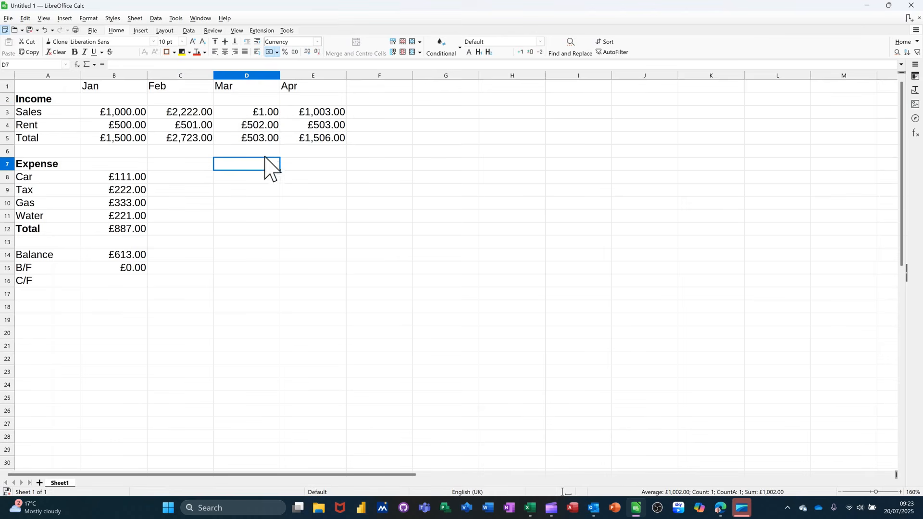
left_click(318, 118)
type("322")
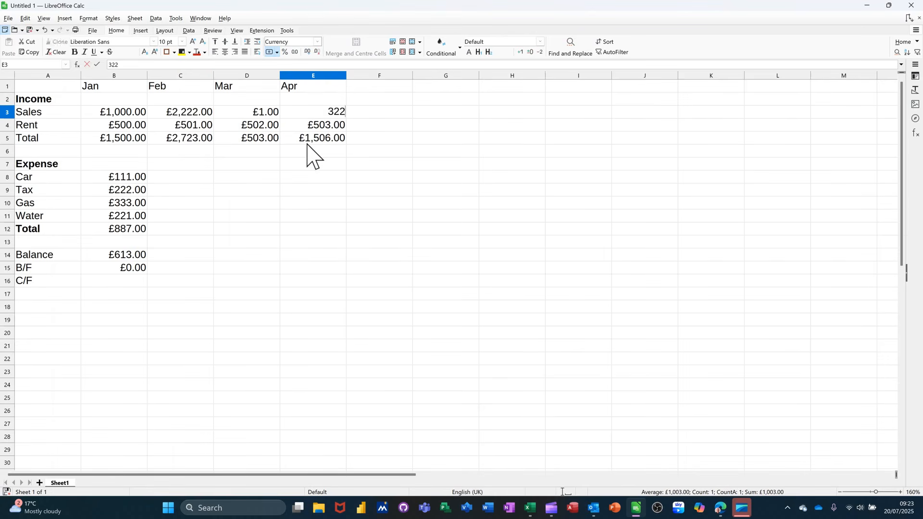
left_click(308, 141)
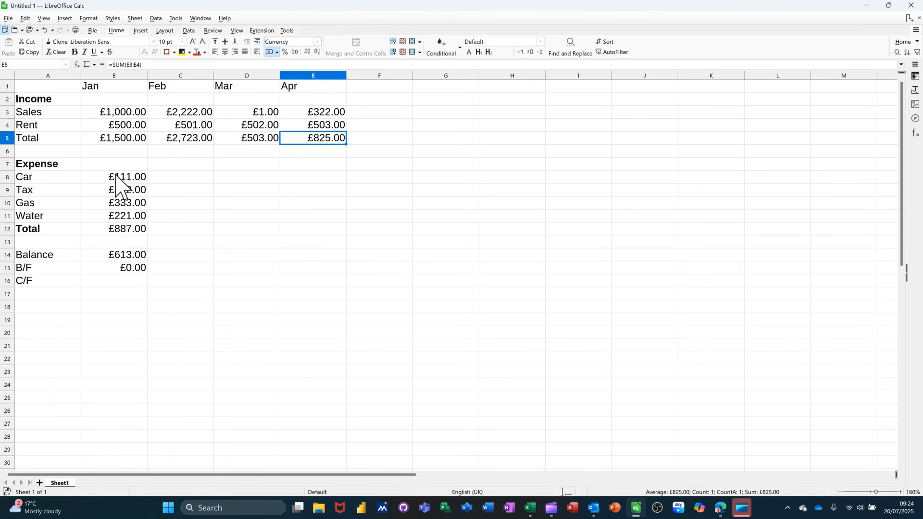
- Fill the January expense amounts and their total in B8:B12 across to the April column
left_click_drag(114, 178, 322, 243)
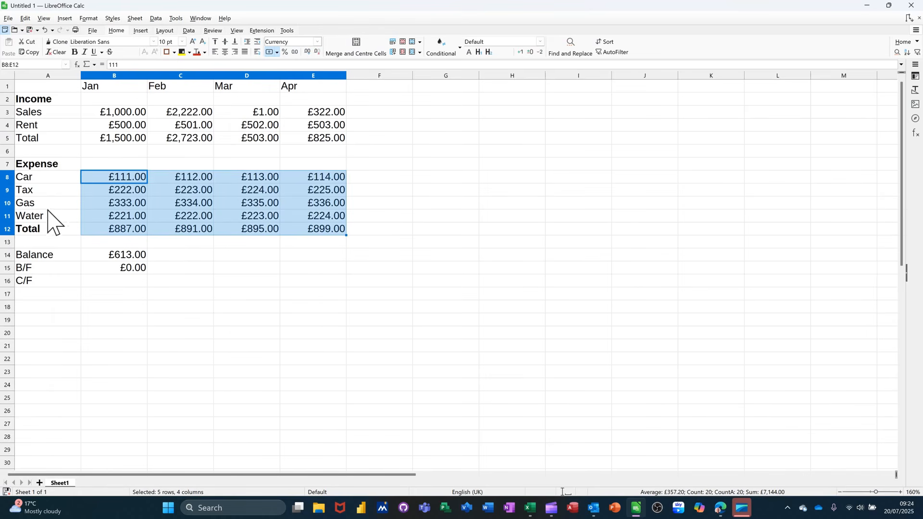
left_click(177, 215)
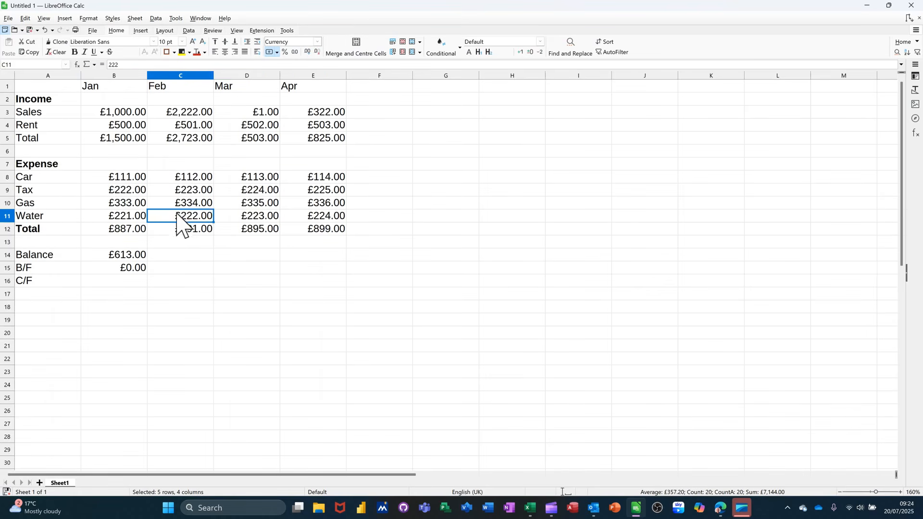
- Calculate the January C/F amount in B16 as balance plus brought forward with =B14+B15
left_click(114, 282)
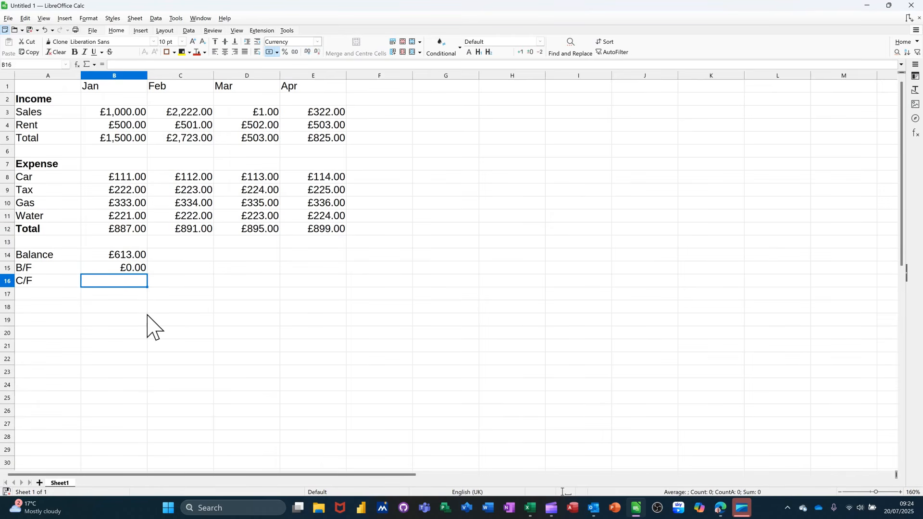
type("=")
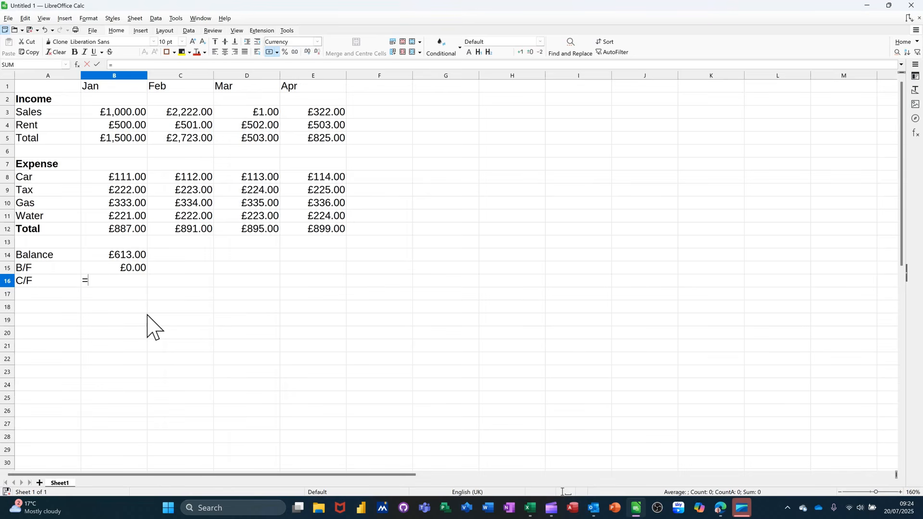
left_click(121, 255)
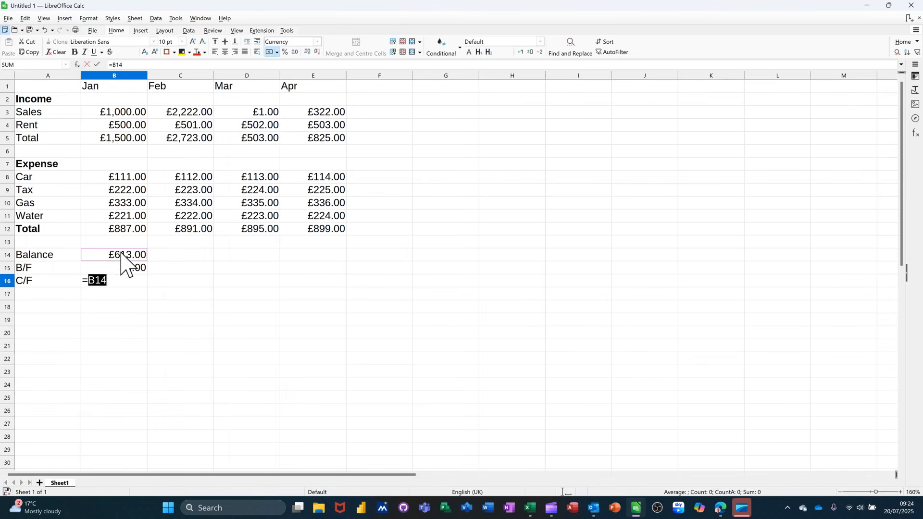
type("+")
left_click(121, 269)
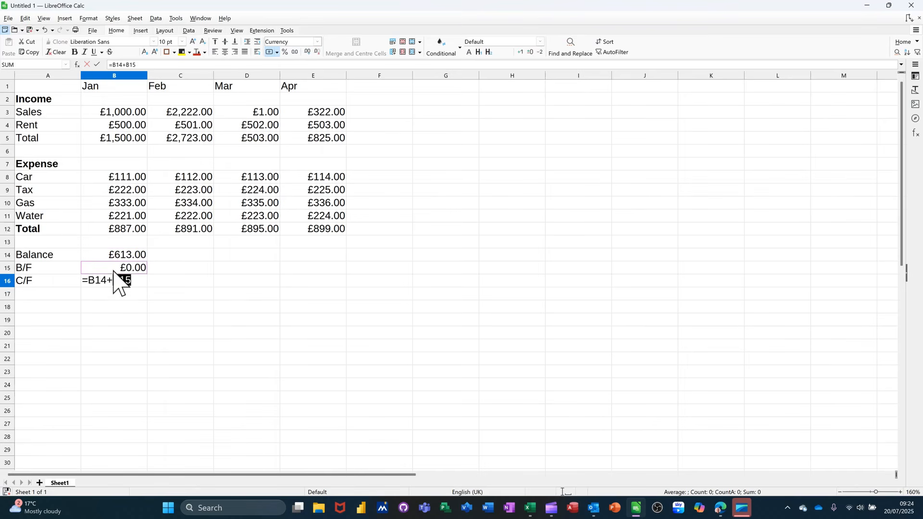
left_click(98, 64)
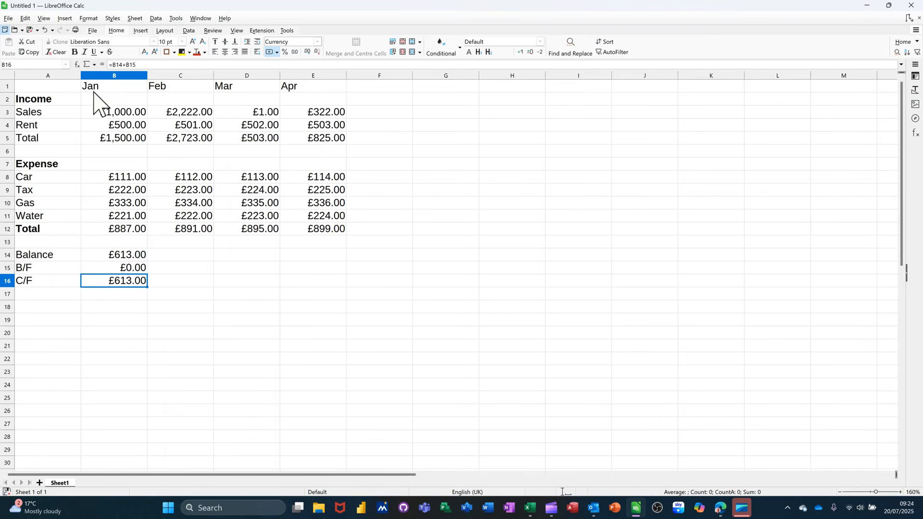
- Copy the January Balance formula from B14 across to February in C14
left_click(126, 256)
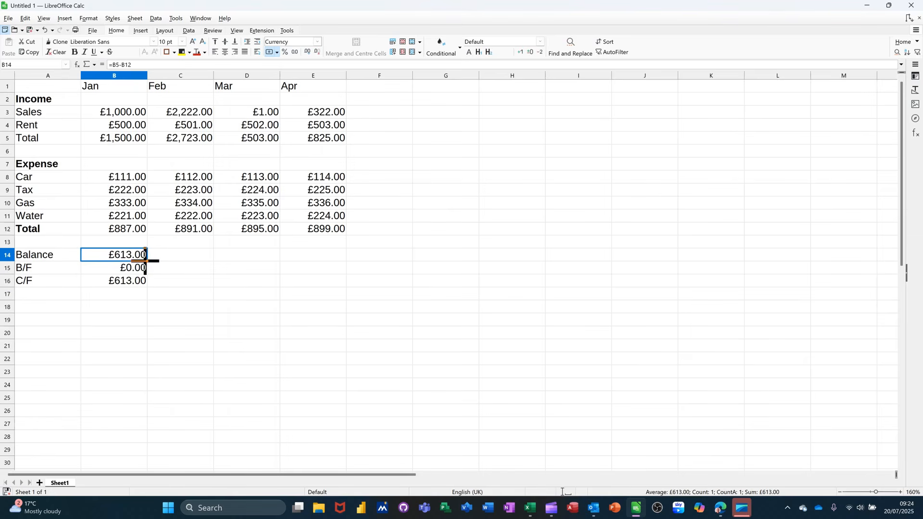
left_click_drag(145, 260, 192, 264)
left_click(177, 258)
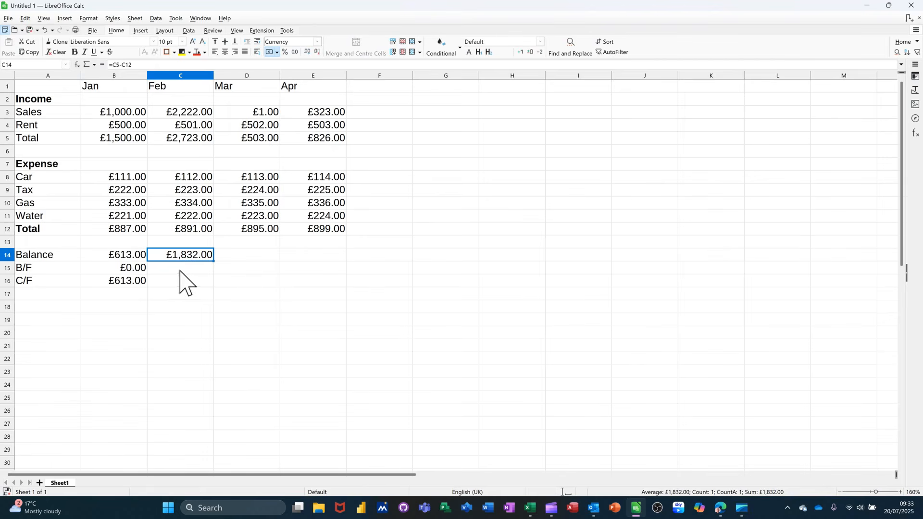
- Bring the January C/F amount forward into February's B/F cell C15 with the formula =B16
left_click(181, 271)
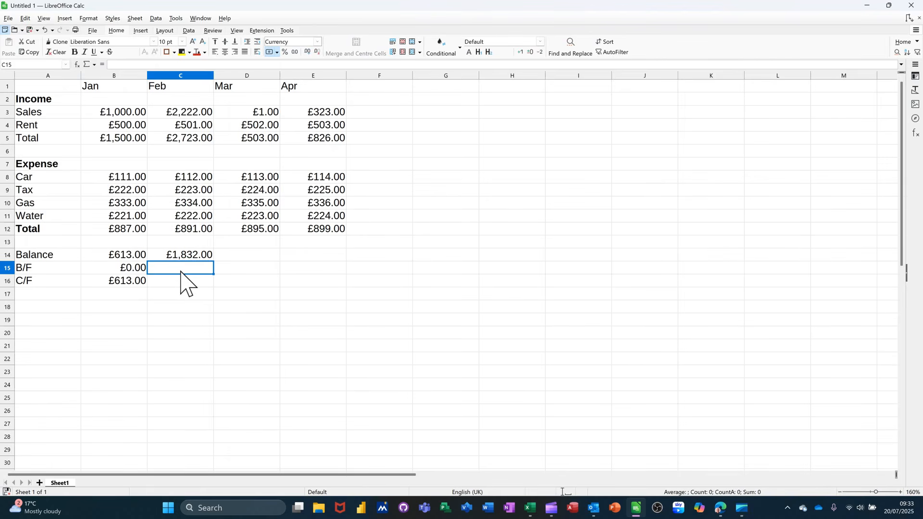
type("=")
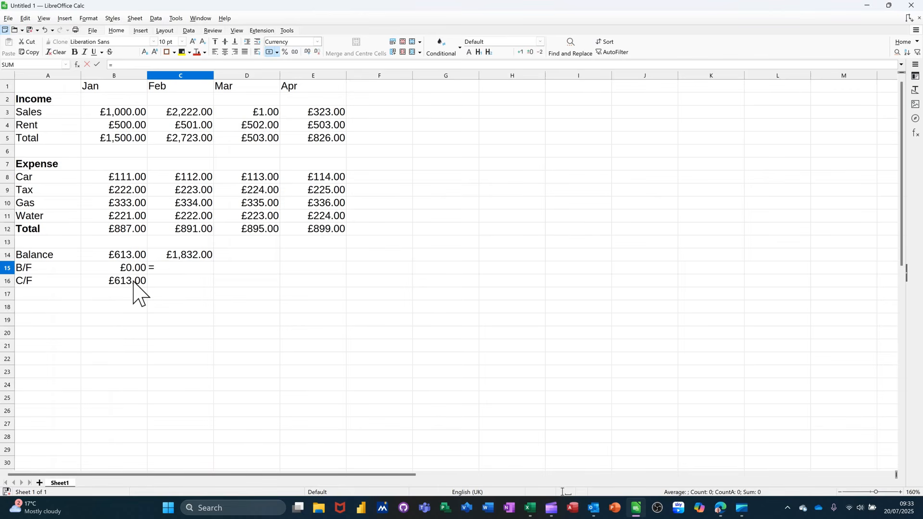
left_click(134, 282)
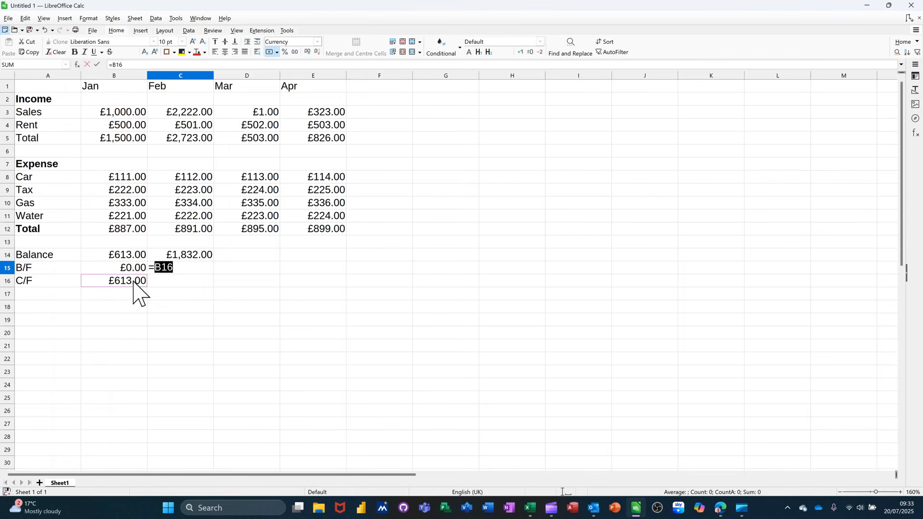
left_click(97, 64)
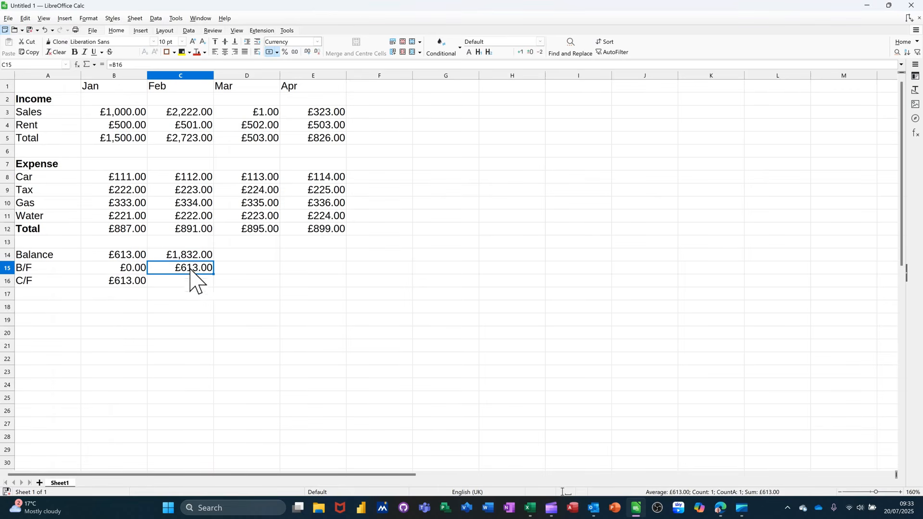
- Calculate February's C/F amount in C16 with =SUM(C14:C15)
left_click(169, 284)
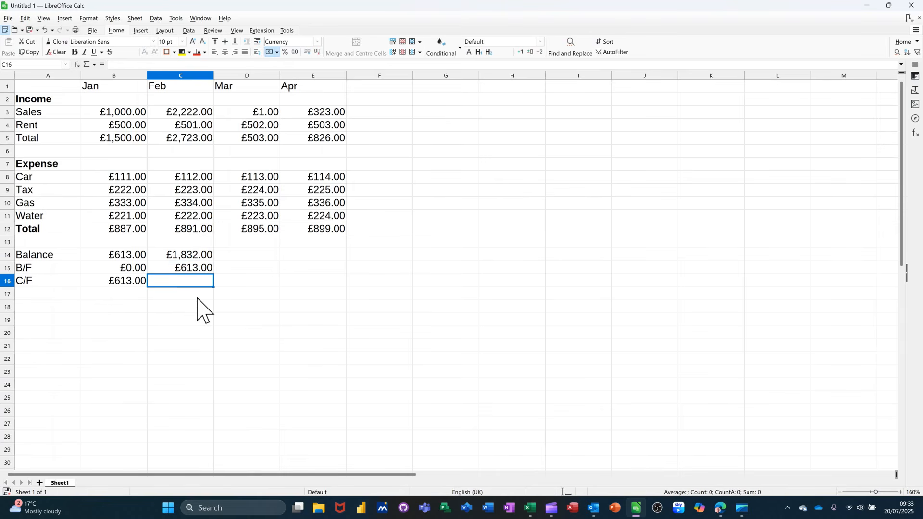
key("alt+equal")
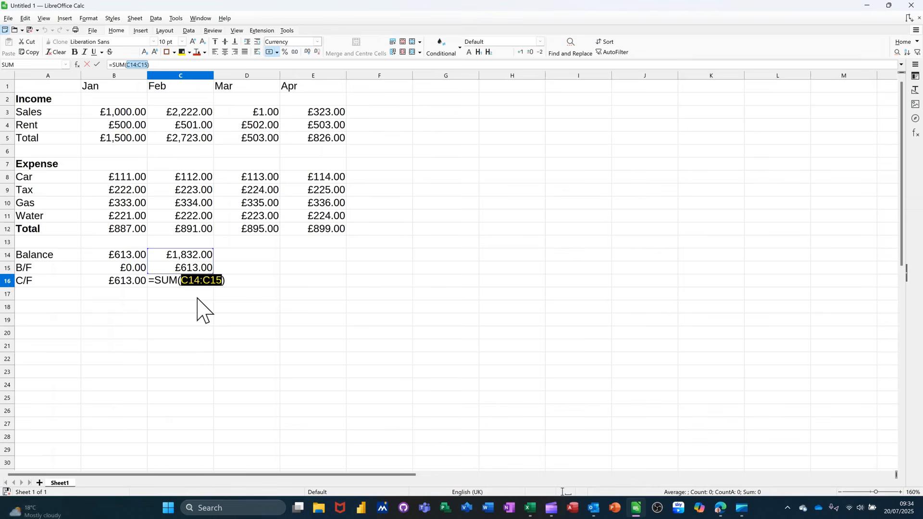
left_click(98, 64)
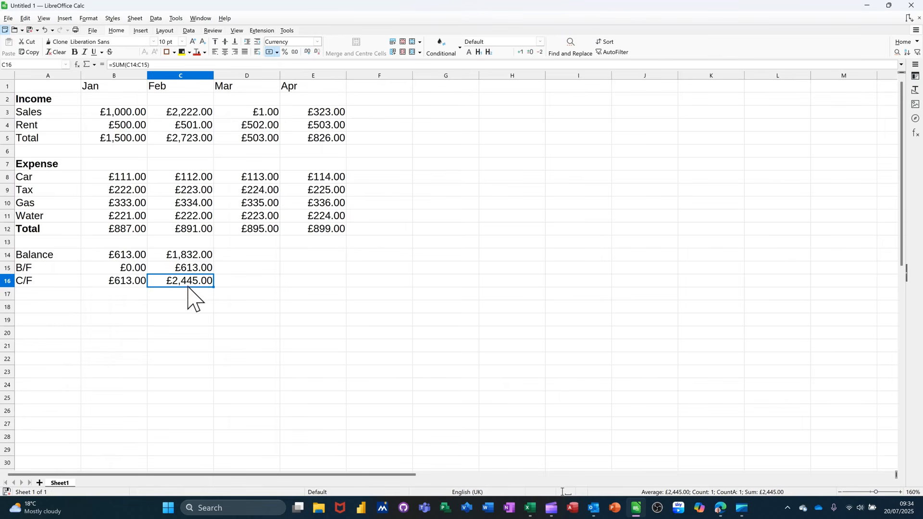
- Copy the February Balance formula across to April, and bring February's C/F amount into March's B/F cell D15 with =C16
left_click(204, 258)
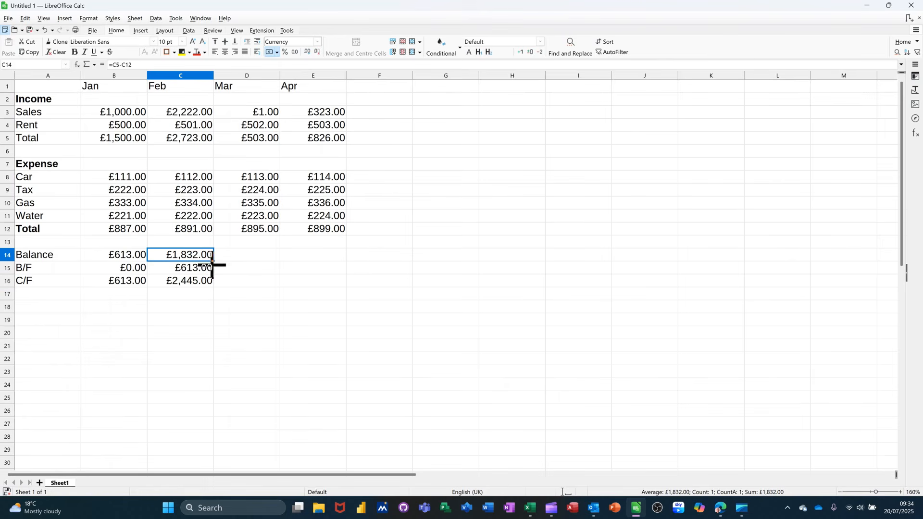
left_click_drag(212, 262, 339, 262)
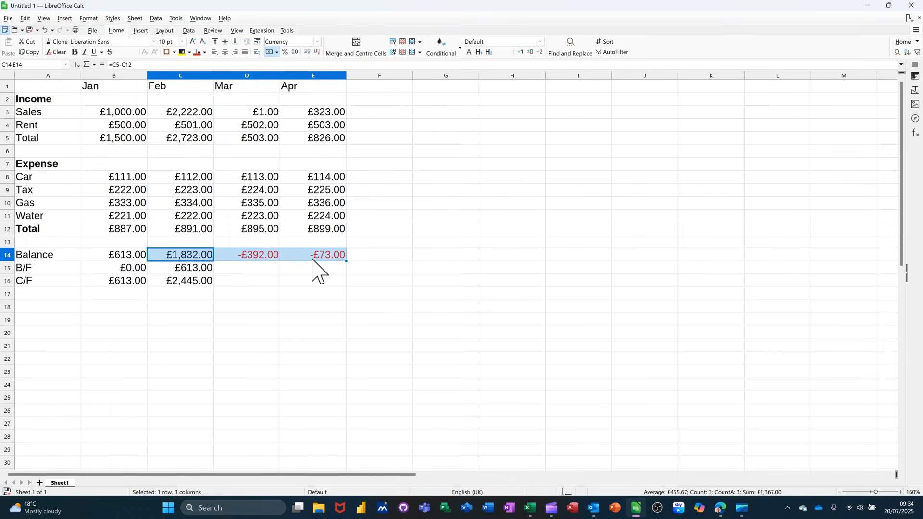
left_click(247, 268)
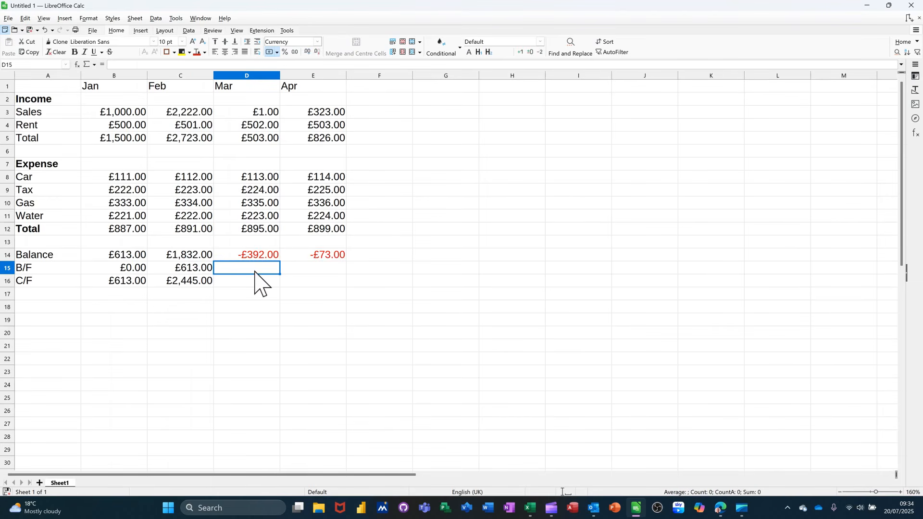
type("=")
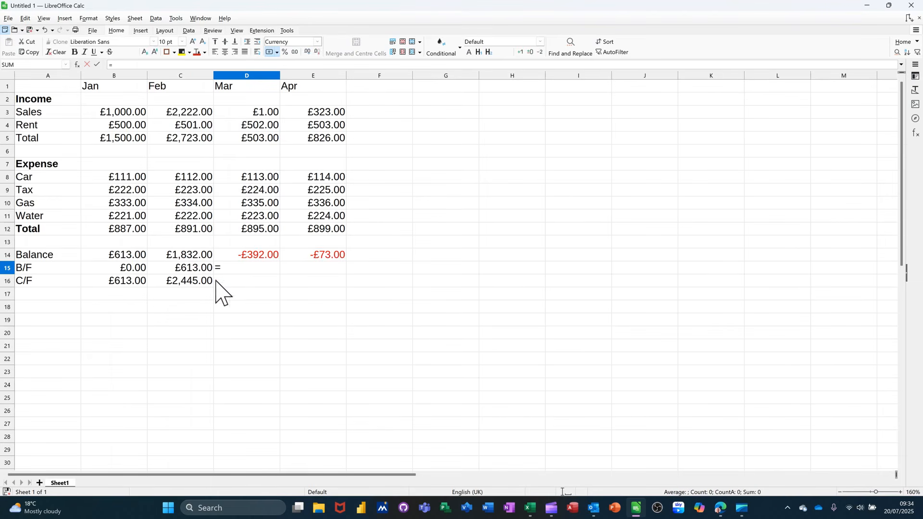
left_click(186, 283)
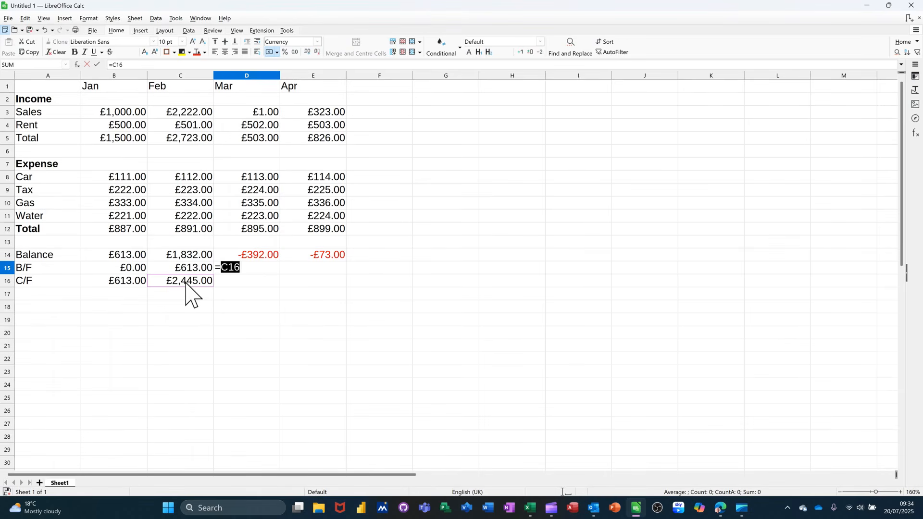
left_click(97, 65)
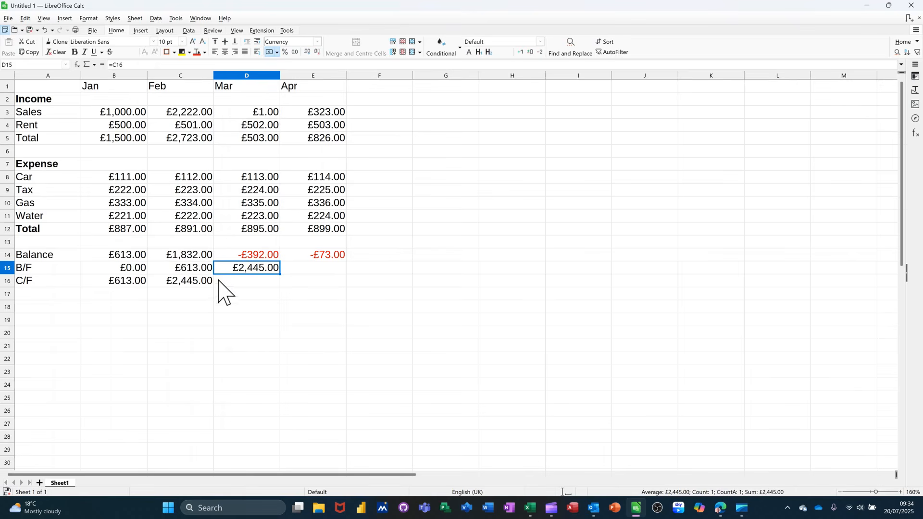
- Copy the February C/F formula in C16 and the March B/F formula in D15 across to the April column
left_click(195, 283)
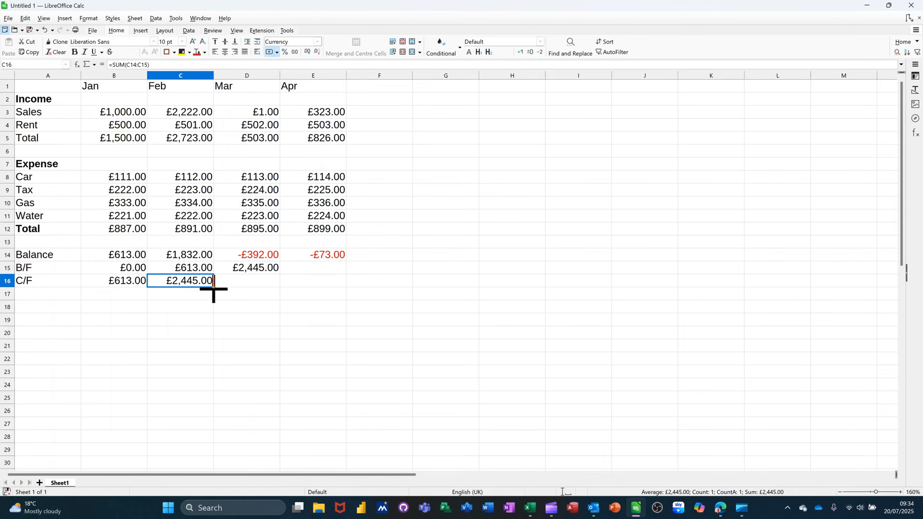
left_click_drag(213, 287, 326, 294)
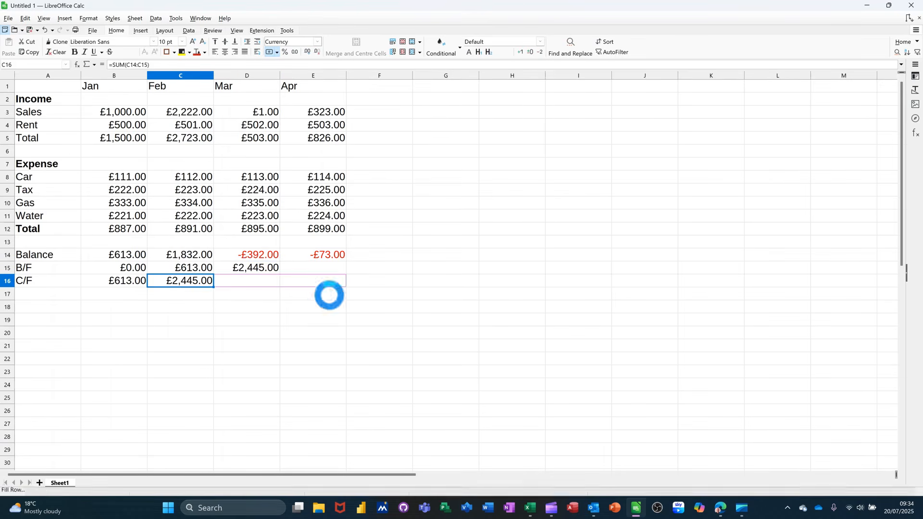
left_click(255, 268)
left_click_drag(279, 273, 337, 276)
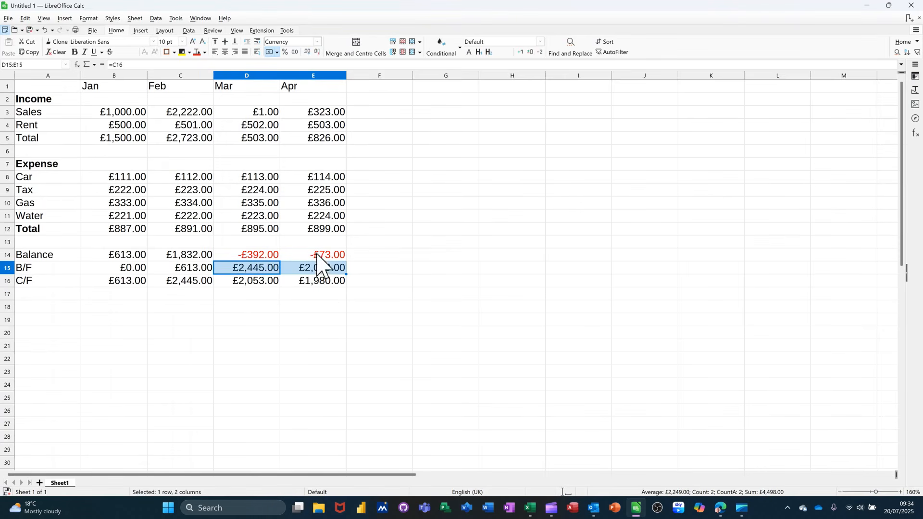
- Fill the April heading and income block E1:E5 across to August, and set Sales to 1 for May, Jun and Jul
left_click_drag(312, 87, 620, 145)
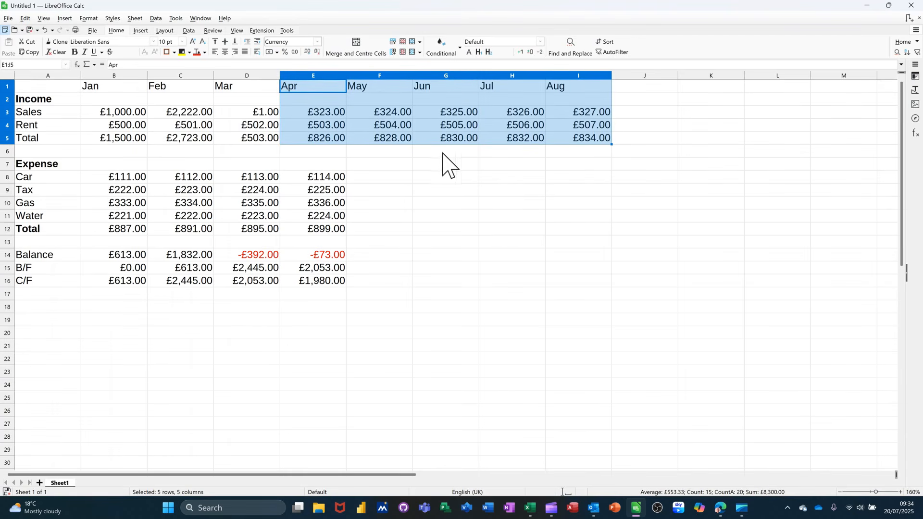
left_click(381, 116)
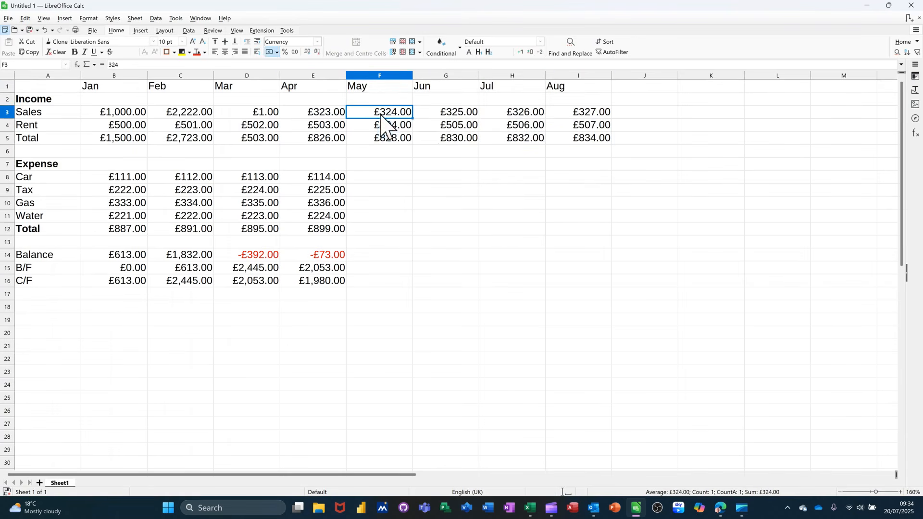
type("1")
left_click(469, 115)
type("1")
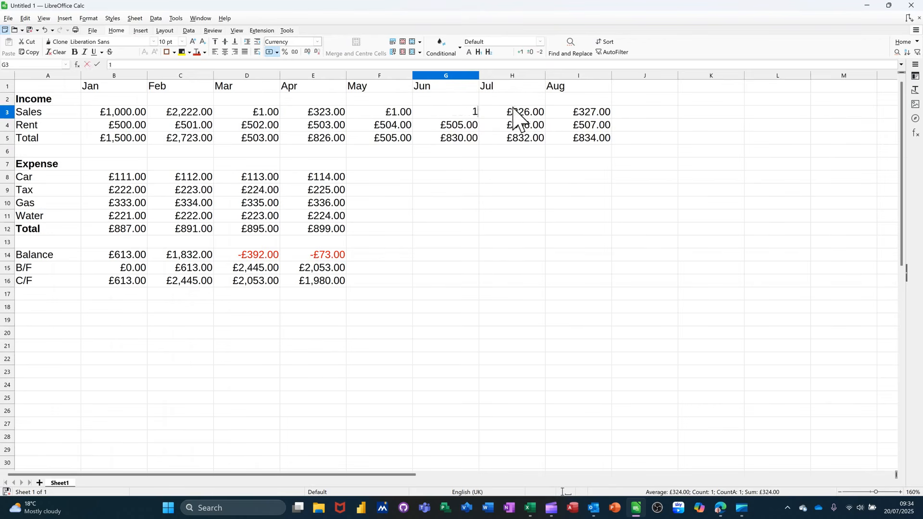
left_click(515, 116)
type("1")
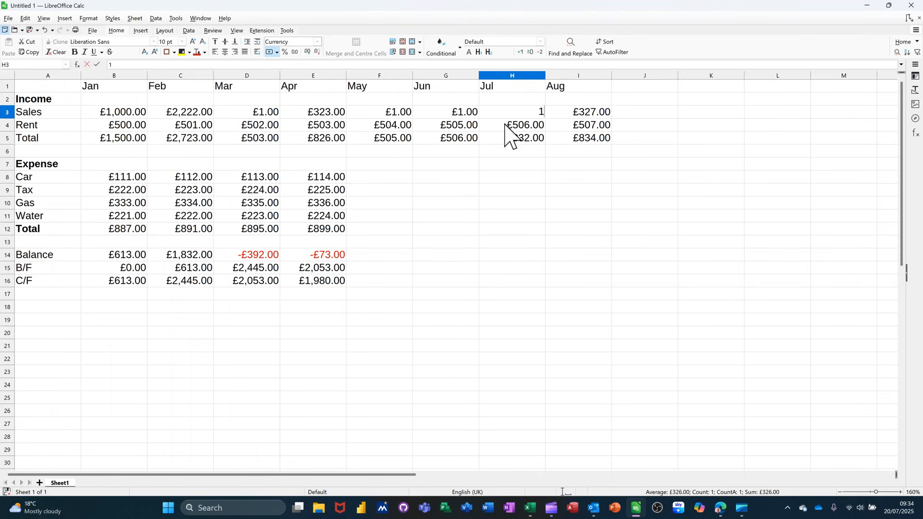
left_click(507, 128)
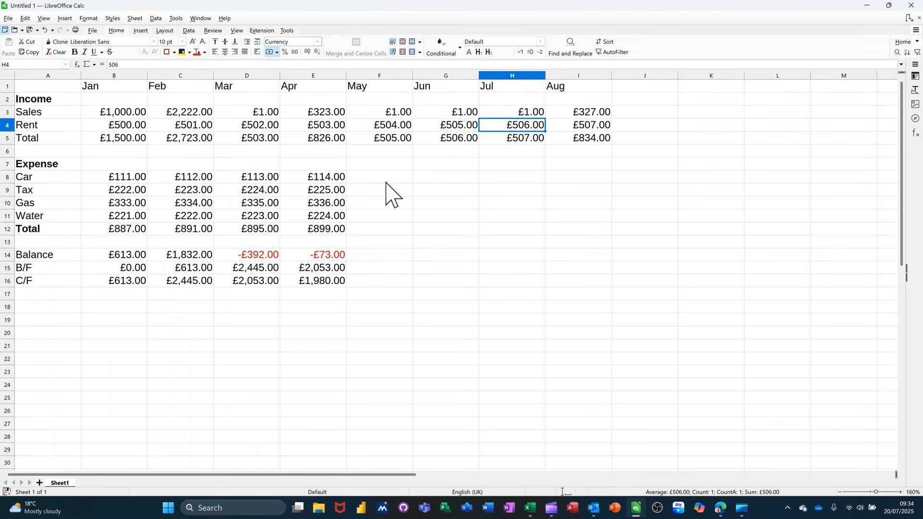
- Fill the April expense block E8:E12 and the Balance, B/F and C/F block E14:E16 across to August
left_click_drag(329, 179, 594, 239)
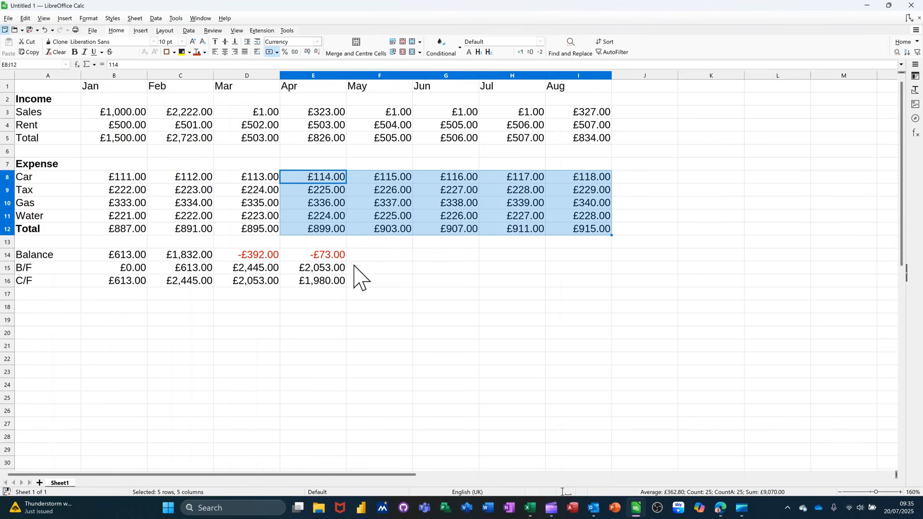
left_click_drag(325, 256, 582, 287)
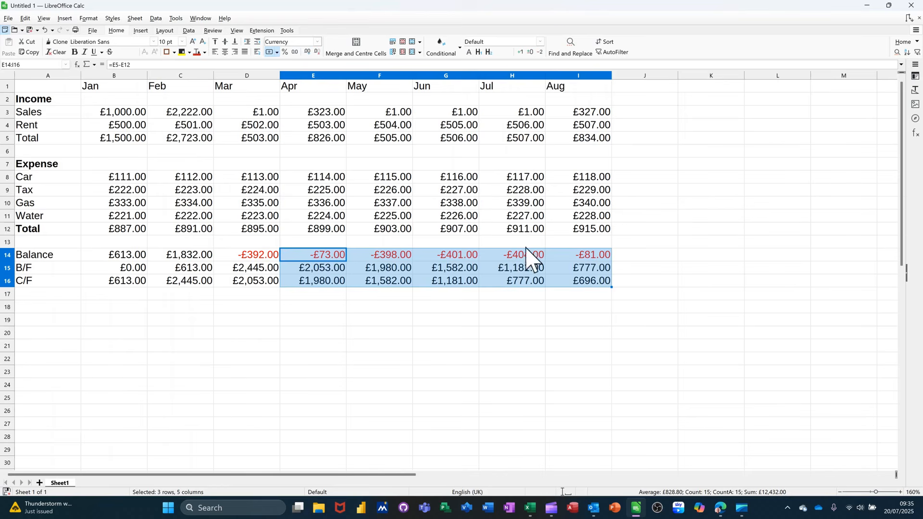
- Set the Rent income to 1 for Jul, Aug and Jun
left_click(521, 126)
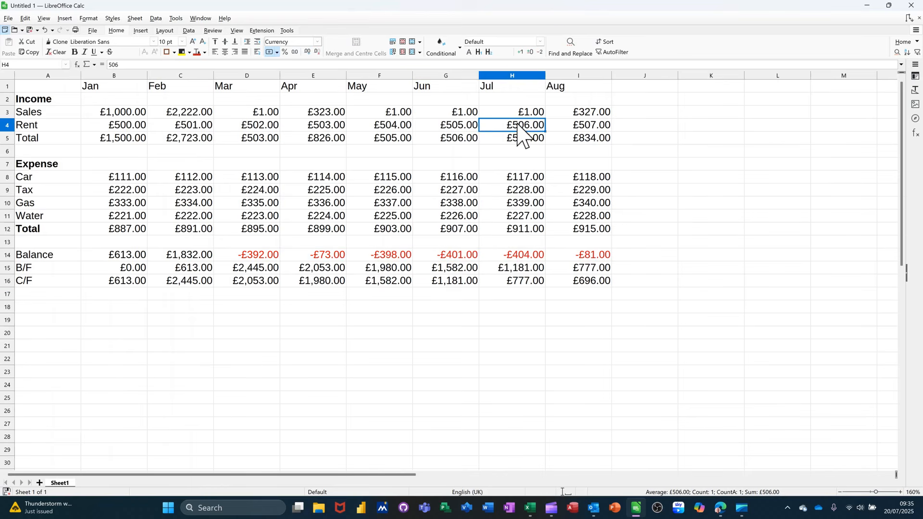
type("1")
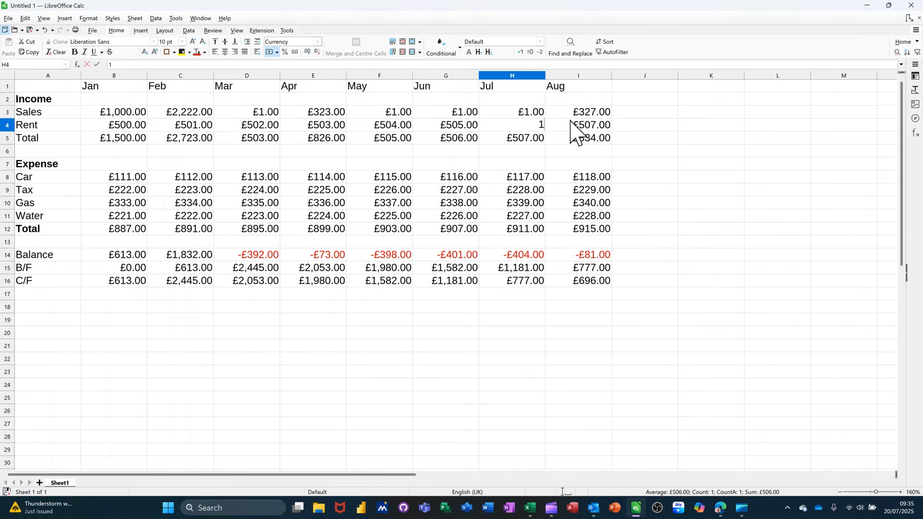
left_click(572, 125)
type("1")
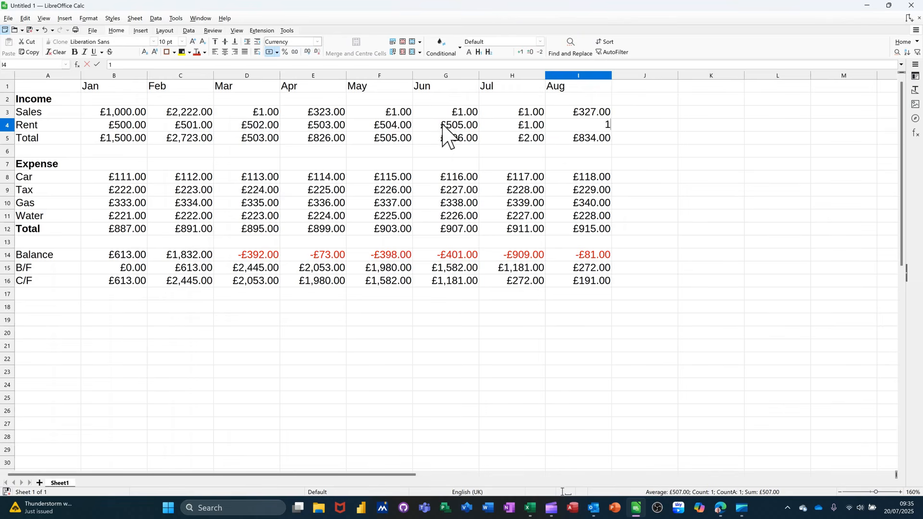
left_click(444, 127)
type("1")
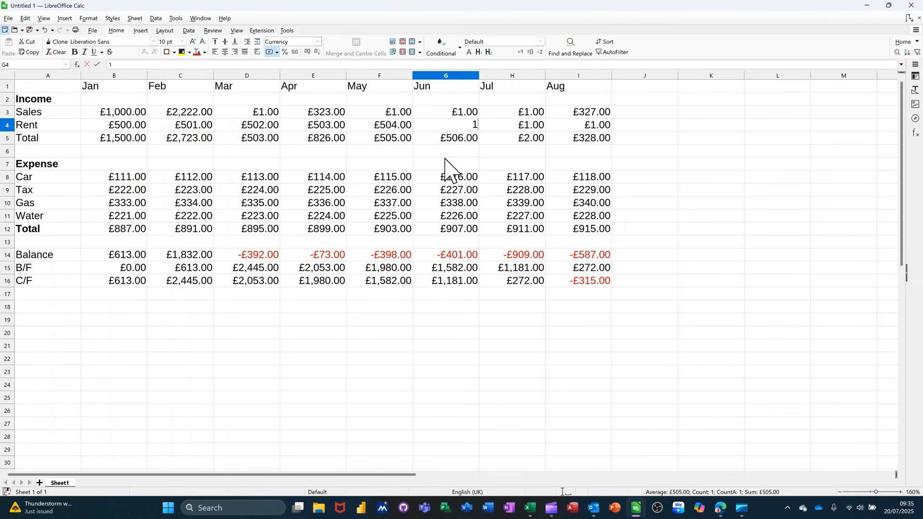
left_click(449, 164)
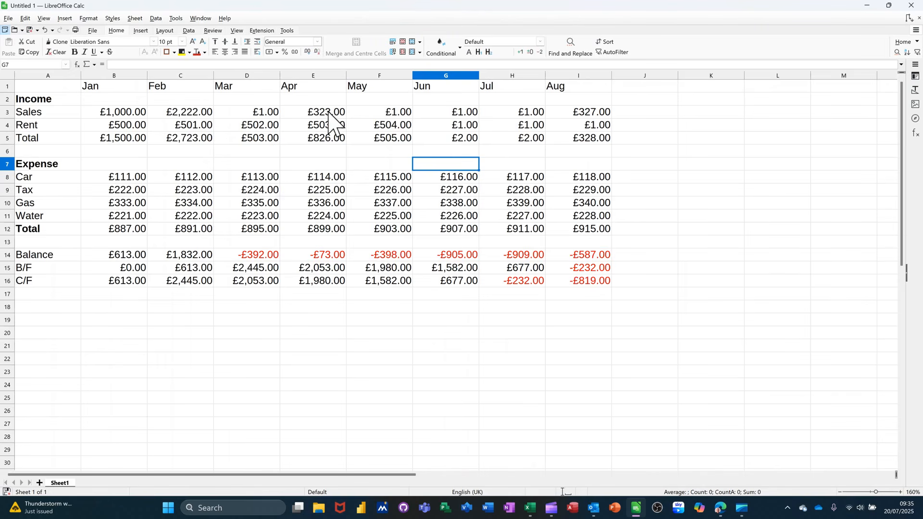
- Refill the Sales and Rent rows from the April amounts in E3:E4 across to August
left_click(312, 111)
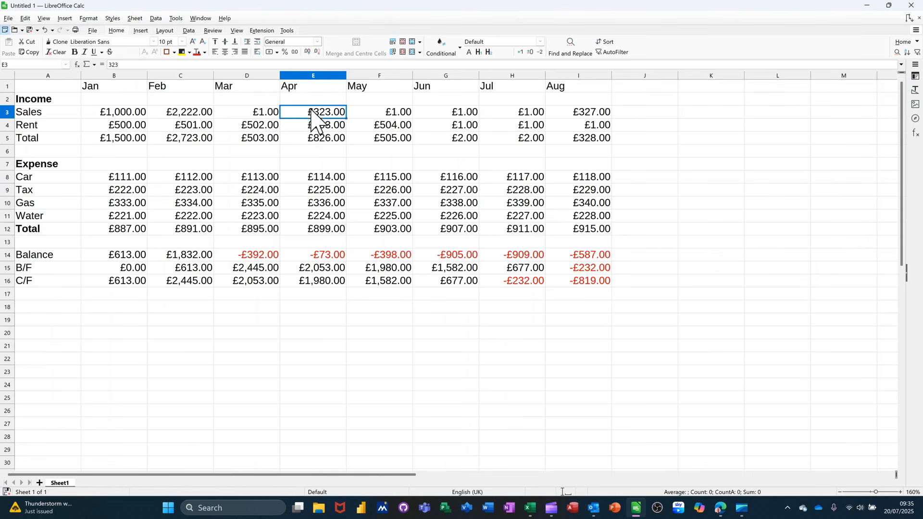
left_click_drag(311, 111, 577, 130)
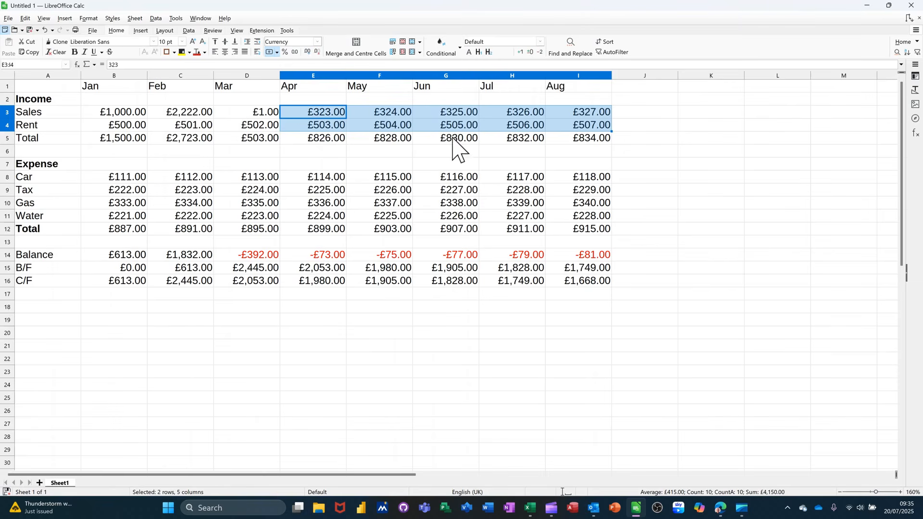
- Set June Sales in G3 to 2000 and fill it across to August
left_click(435, 114)
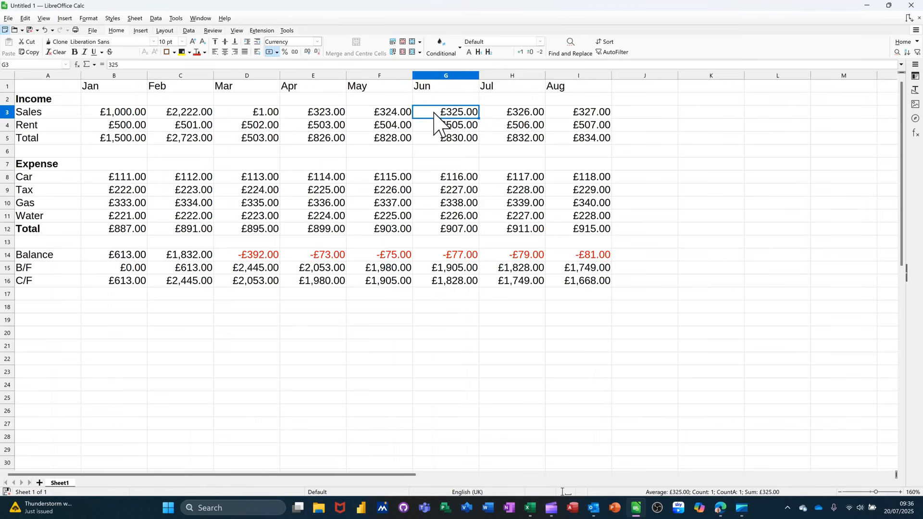
type("2000")
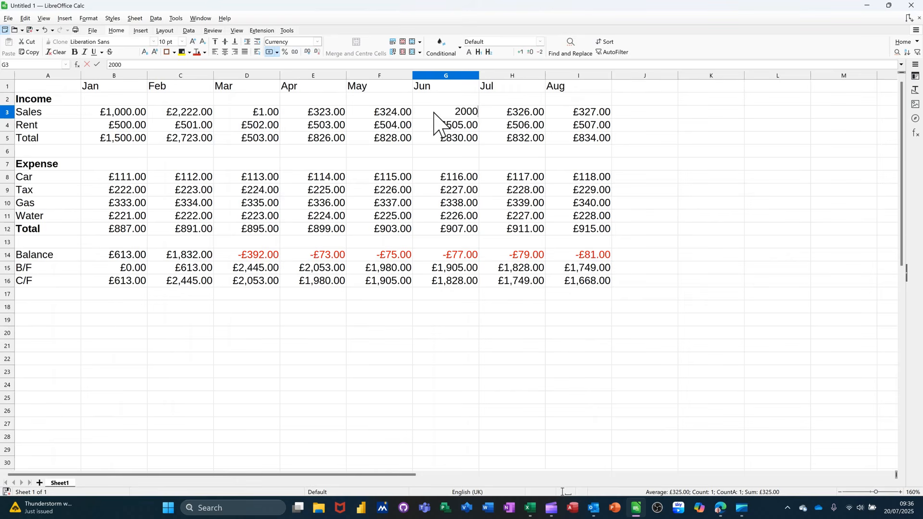
left_click(446, 126)
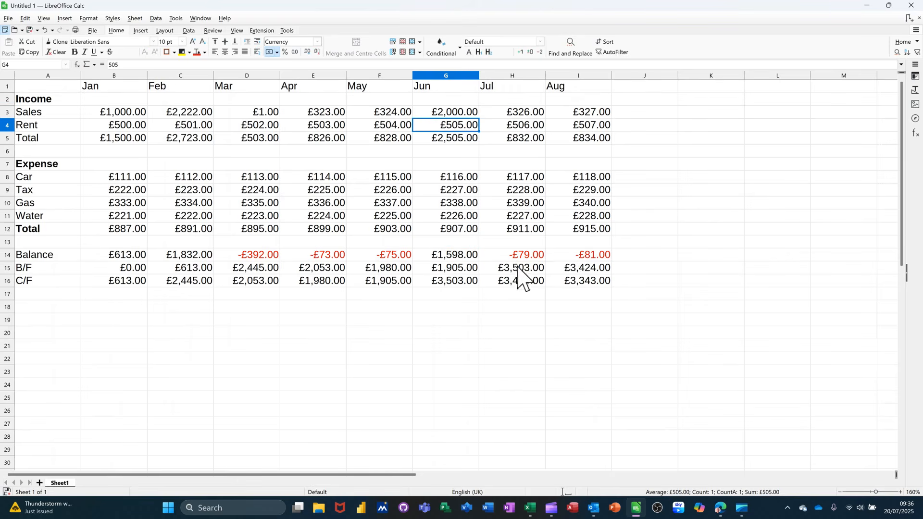
left_click(475, 115)
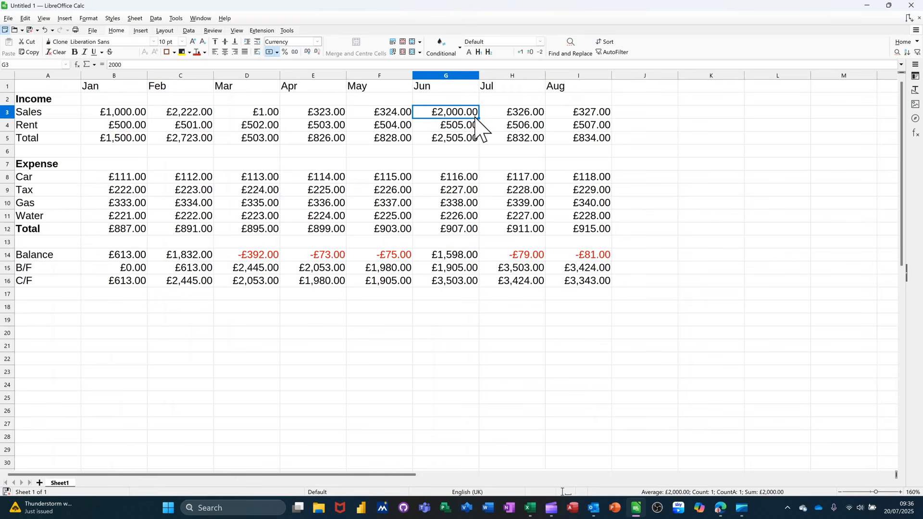
left_click_drag(479, 119, 592, 118)
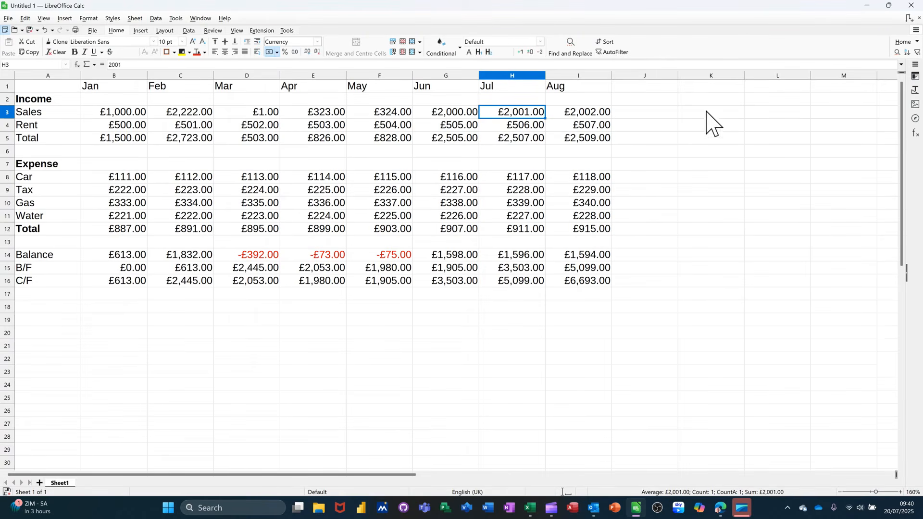
- Sum the January to August Sales (B3:I3) in J3 and fill the formula down to the Rent row in J4
left_click(643, 115)
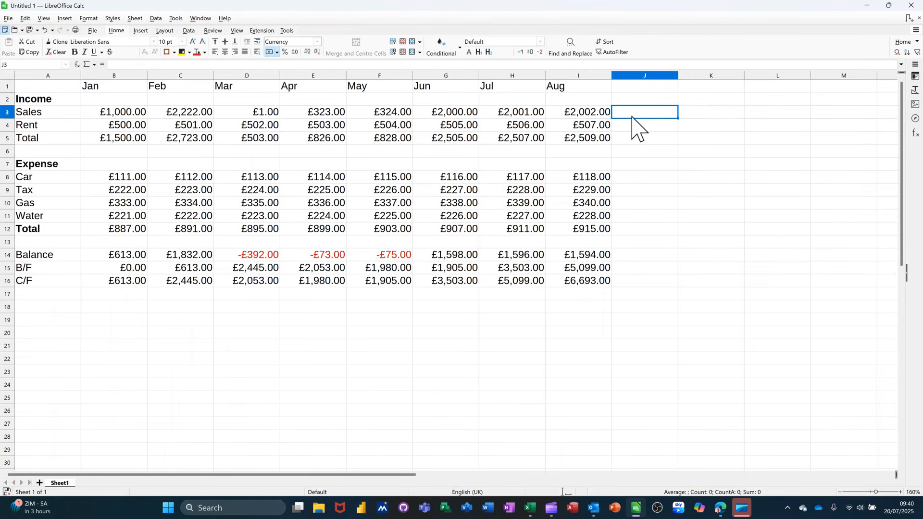
key("alt+equal")
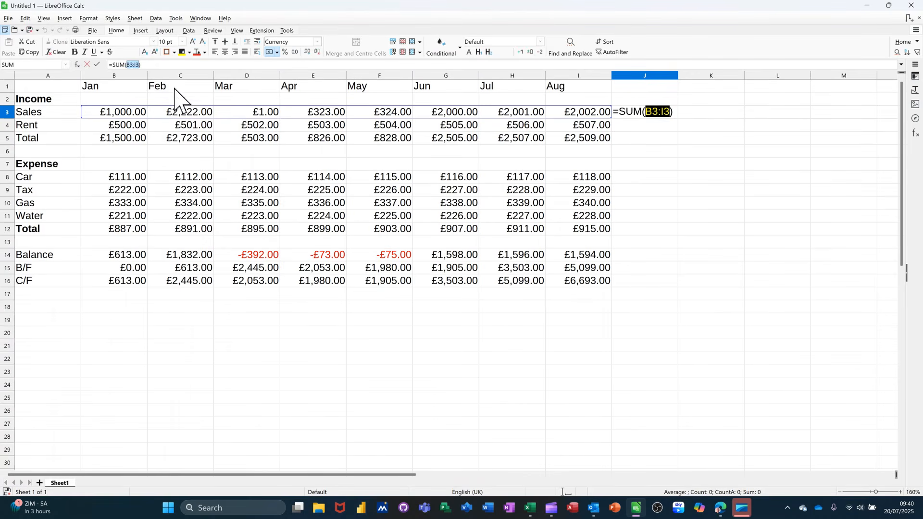
left_click(98, 64)
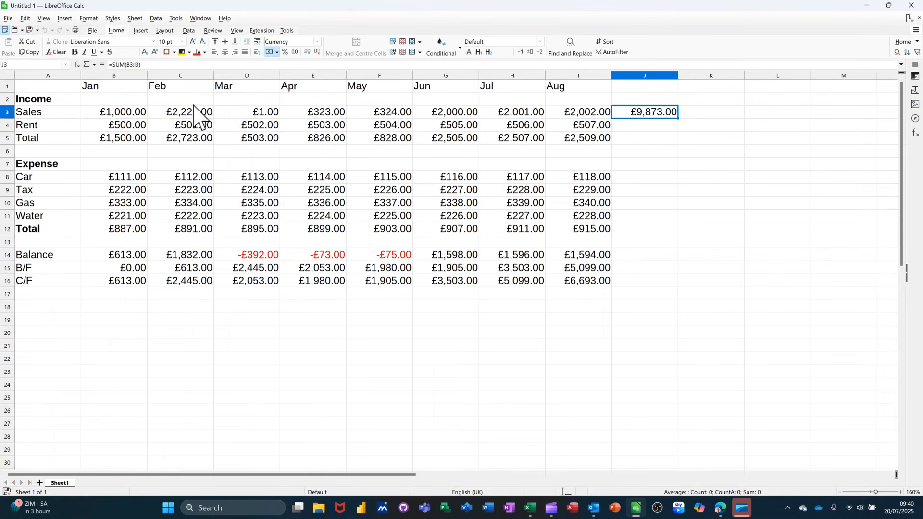
left_click_drag(680, 120, 676, 140)
- Extend the August income Total formula from I5 into J5
left_click(604, 141)
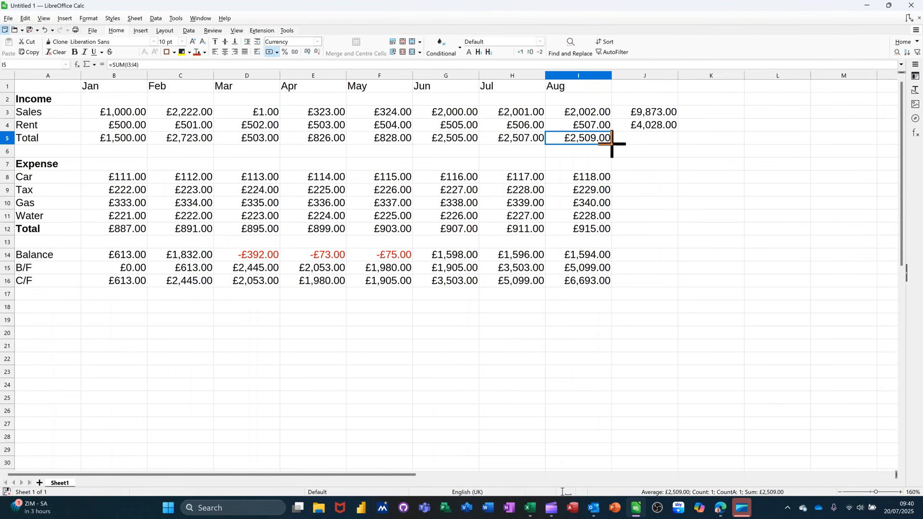
left_click_drag(612, 144, 665, 143)
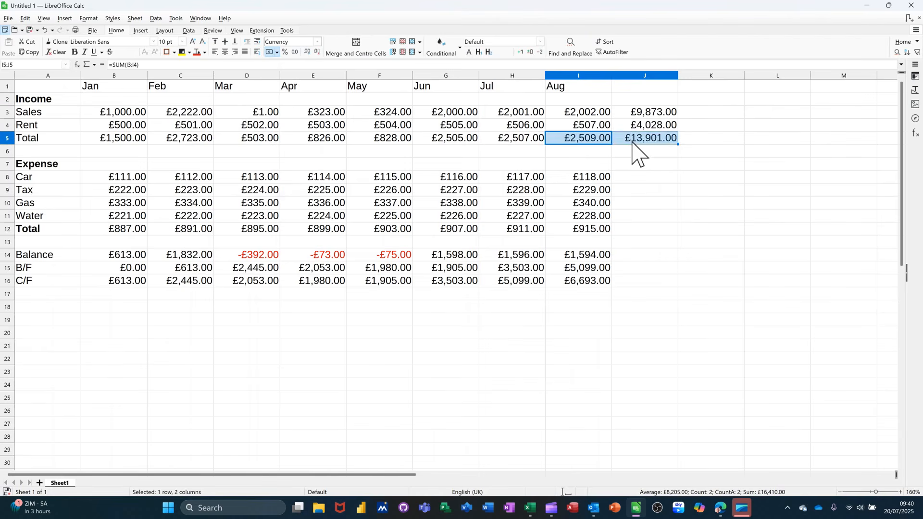
left_click(652, 142)
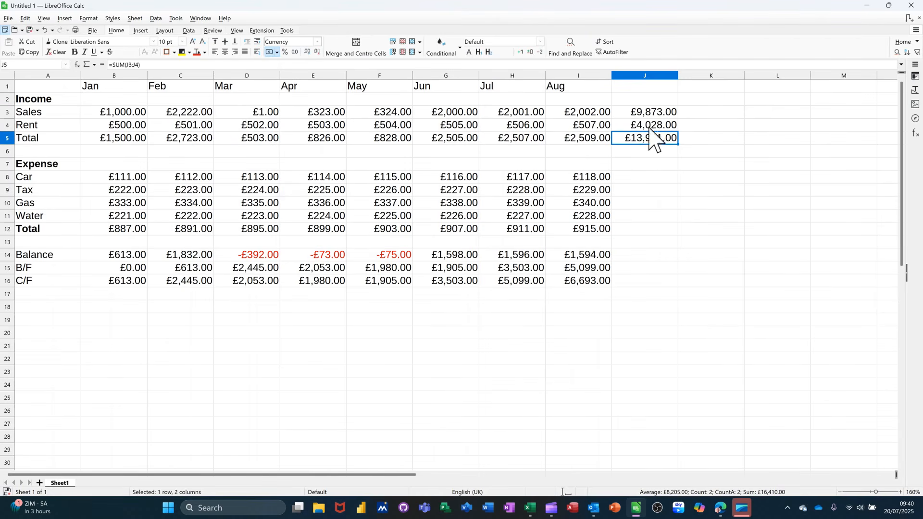
- Sum the January to August Car expense (B8:I8) in J8 and fill the formula down through Water in J11
left_click(633, 177)
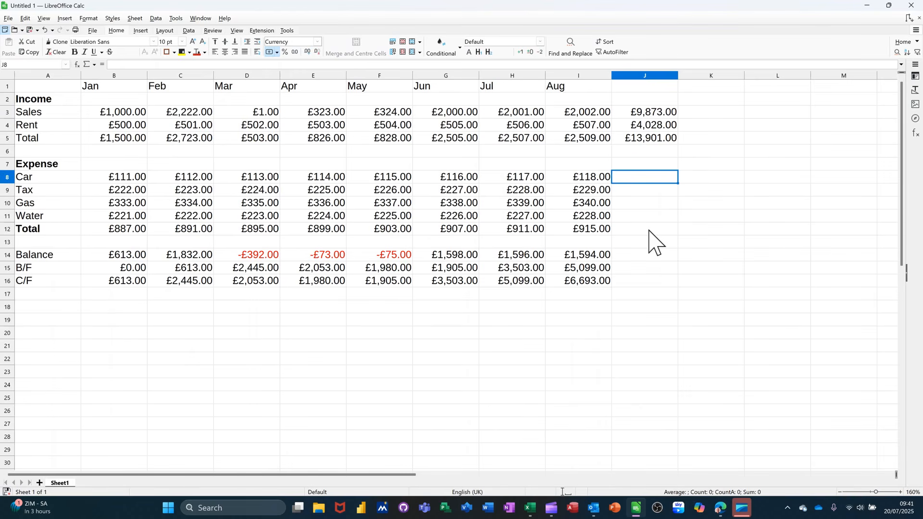
key("alt+equal")
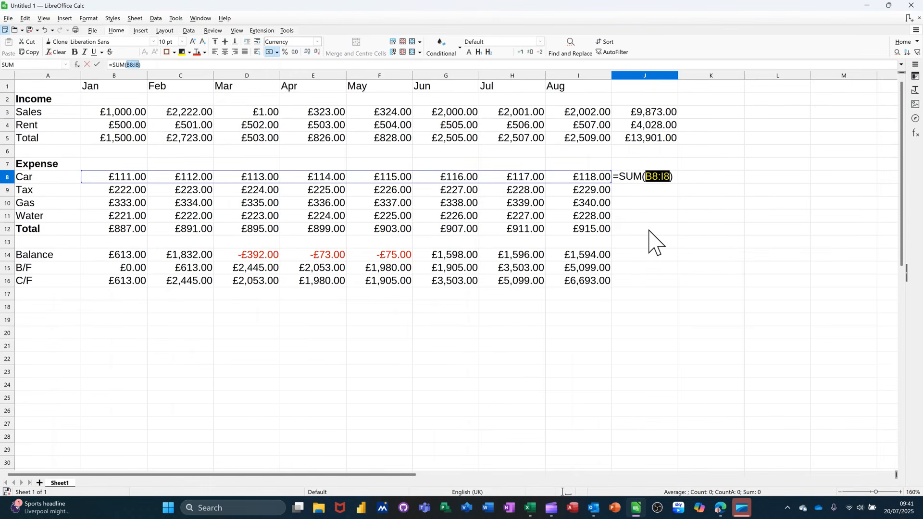
left_click(98, 66)
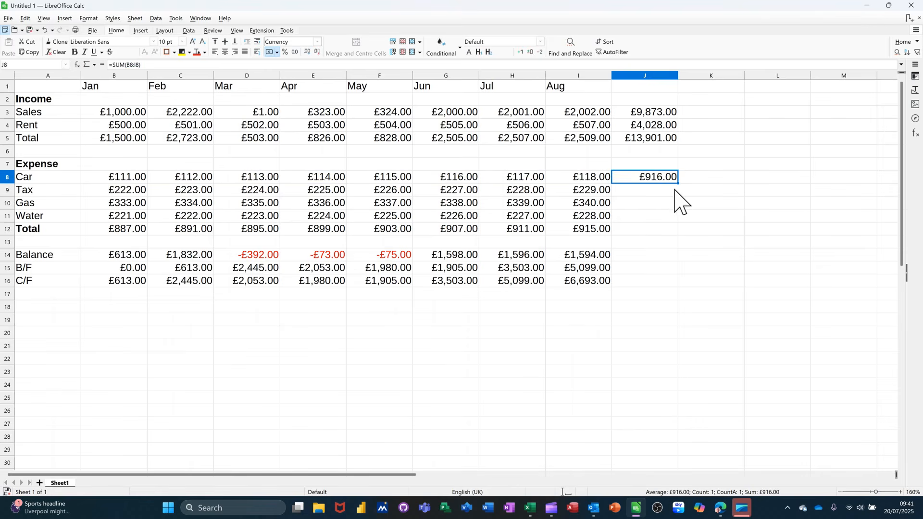
left_click_drag(678, 184, 672, 220)
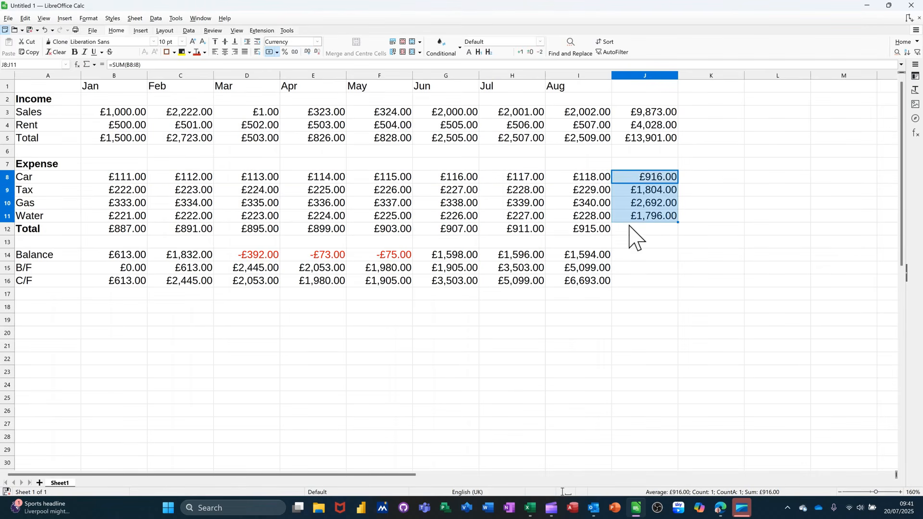
- Extend the August expense Total from I12 into J12 and the August Balance from I14 into J14
left_click(576, 230)
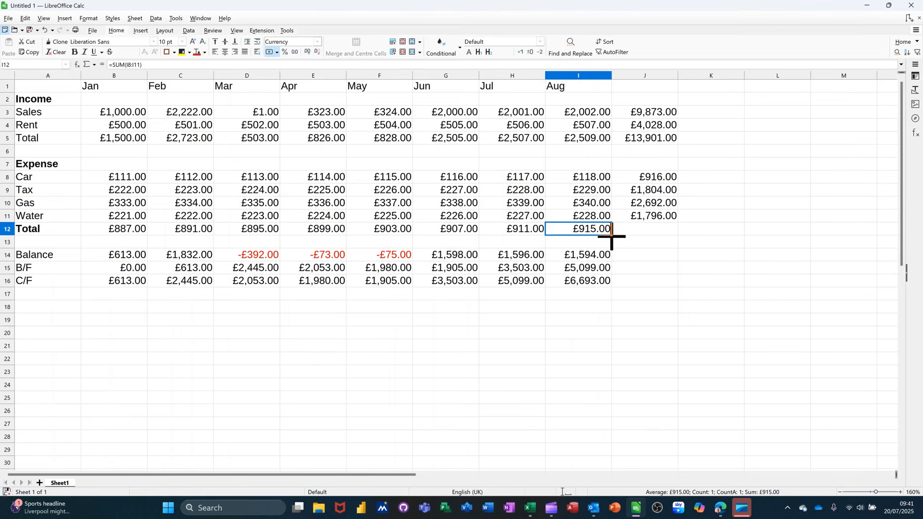
left_click_drag(612, 236, 660, 236)
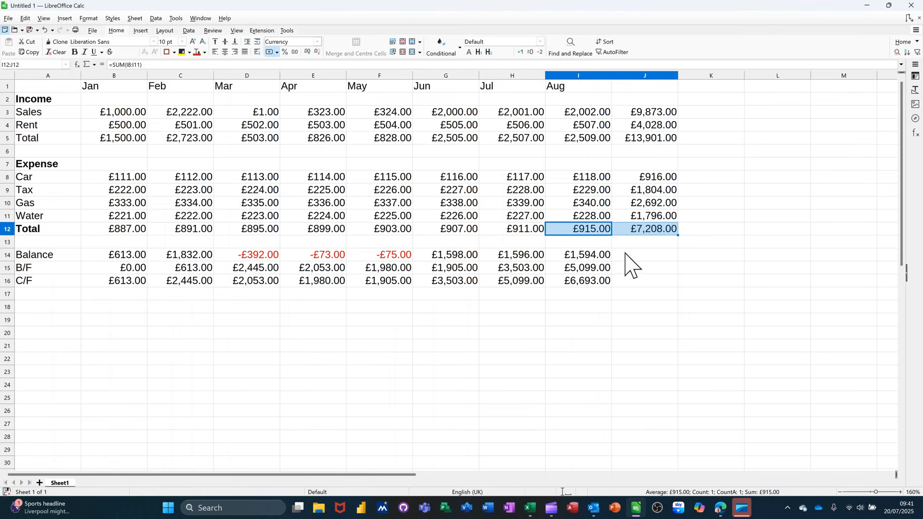
left_click(593, 257)
left_click_drag(613, 262, 665, 261)
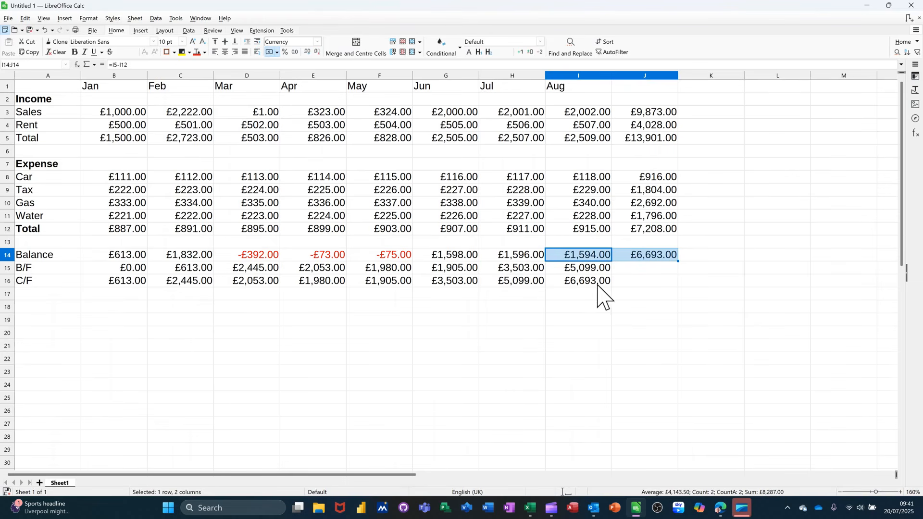
left_click(643, 260)
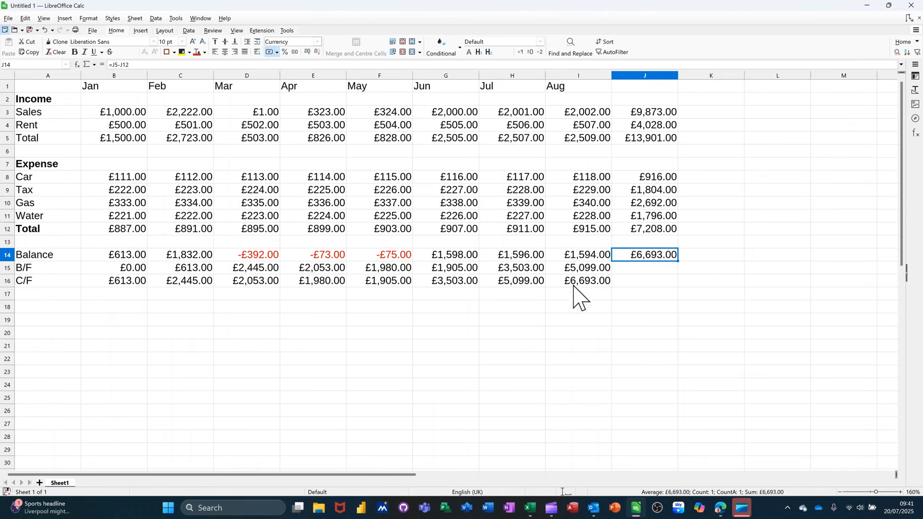